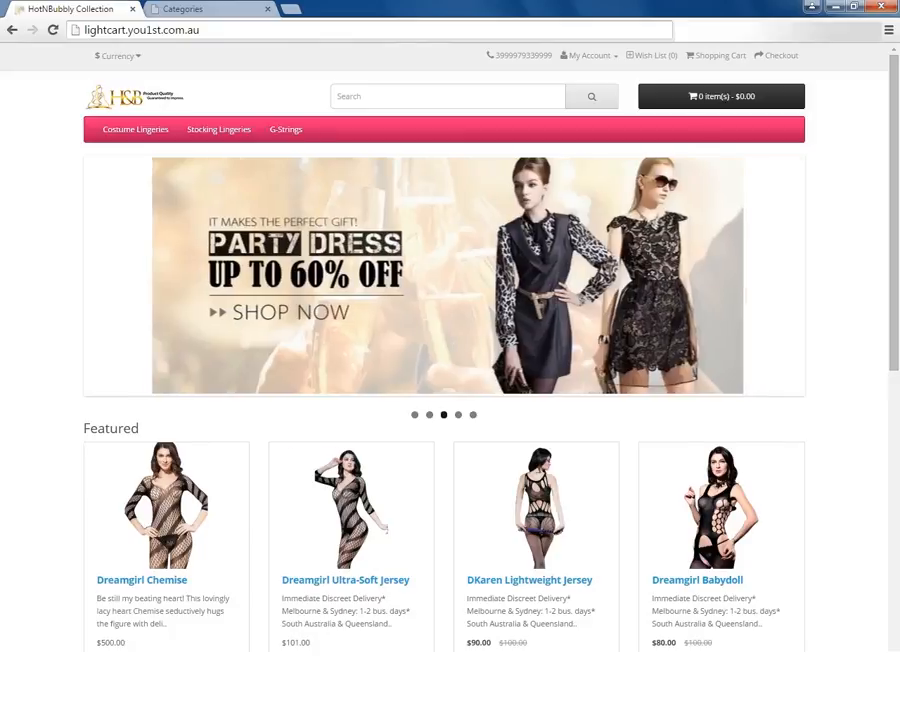
# Switch to the store admin's category list and start a new category named "T-Backs".
pyautogui.click(203, 11)
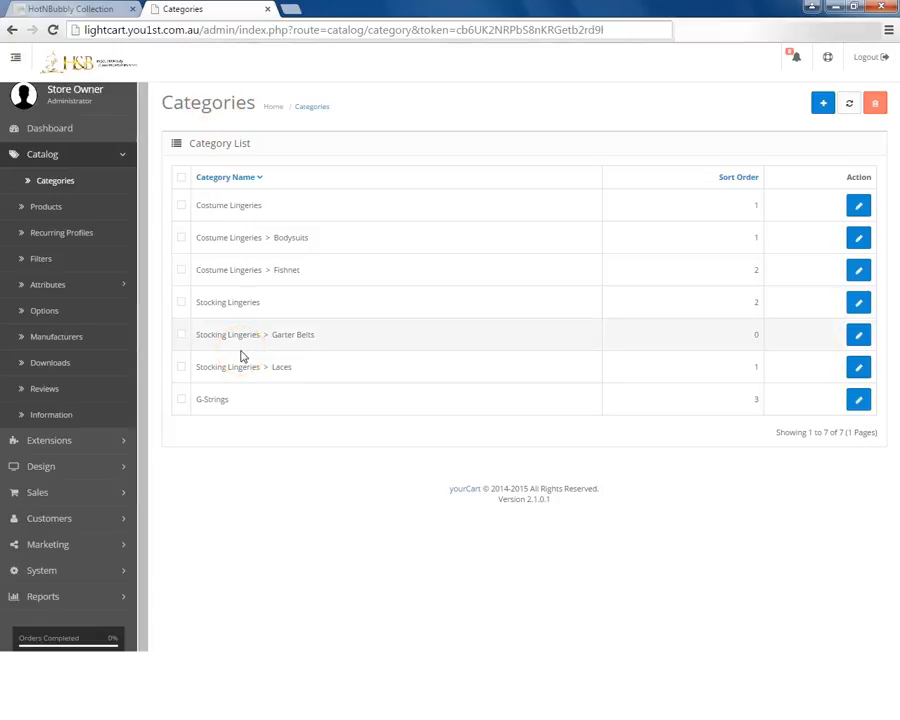
pyautogui.click(823, 104)
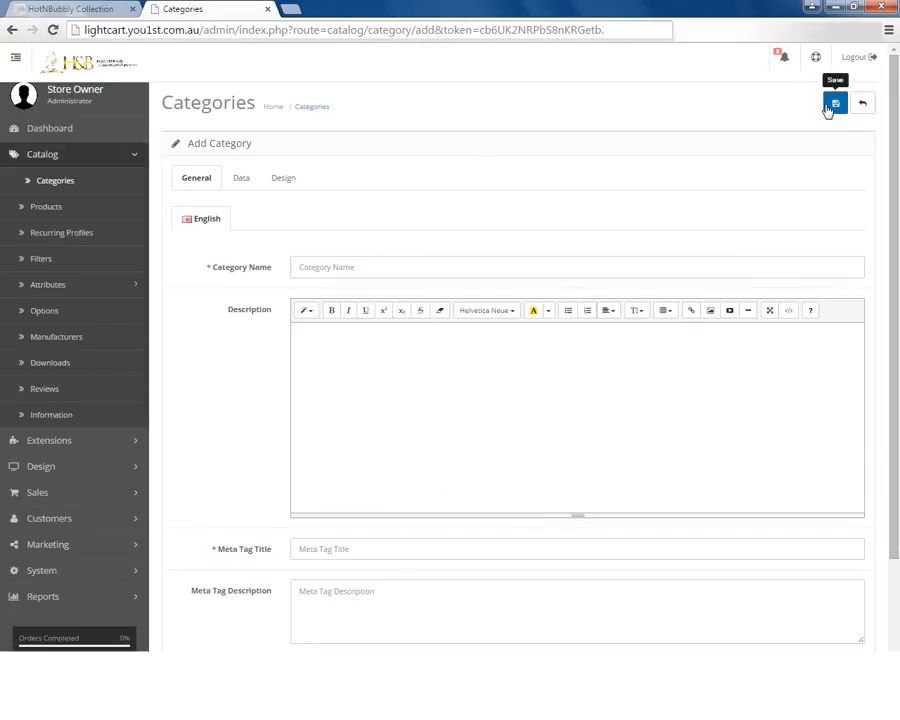
pyautogui.click(346, 266)
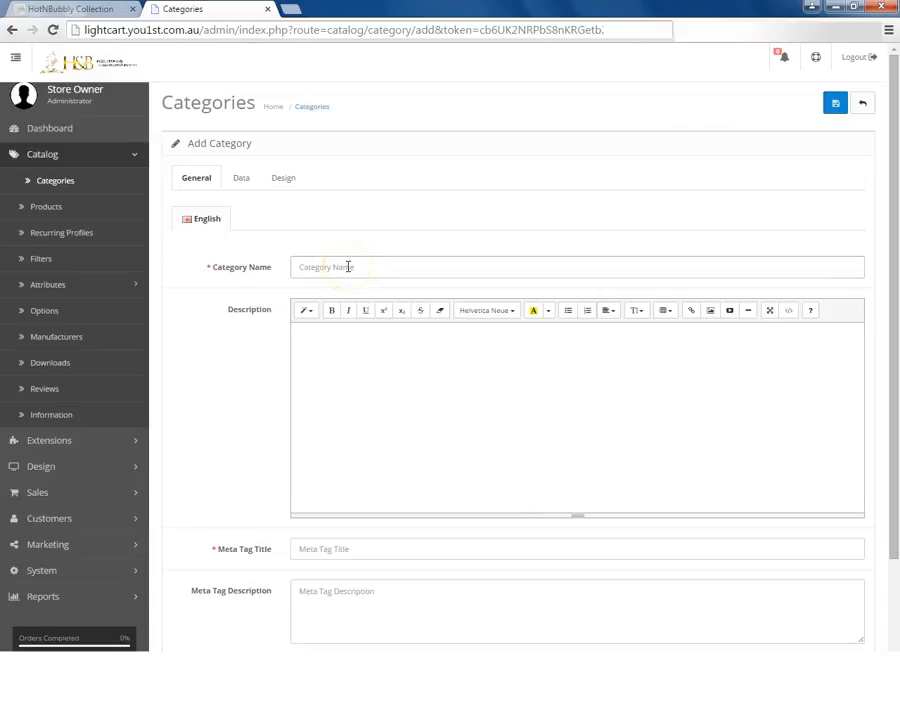
pyautogui.write('t')
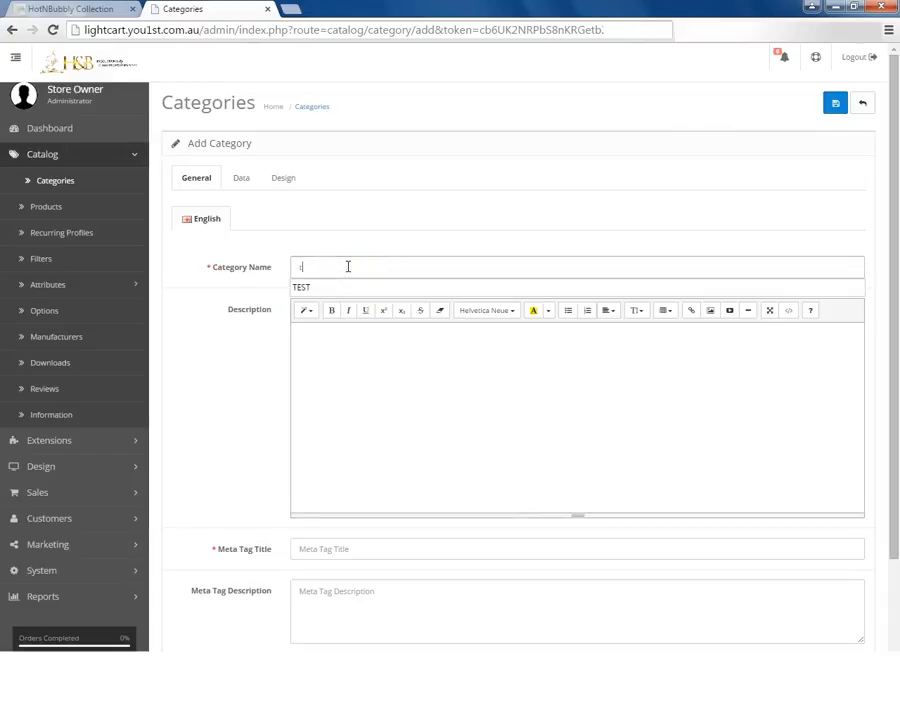
pyautogui.press('BackSpace')
pyautogui.write('t')
pyautogui.press('BackSpace')
pyautogui.write('T-')
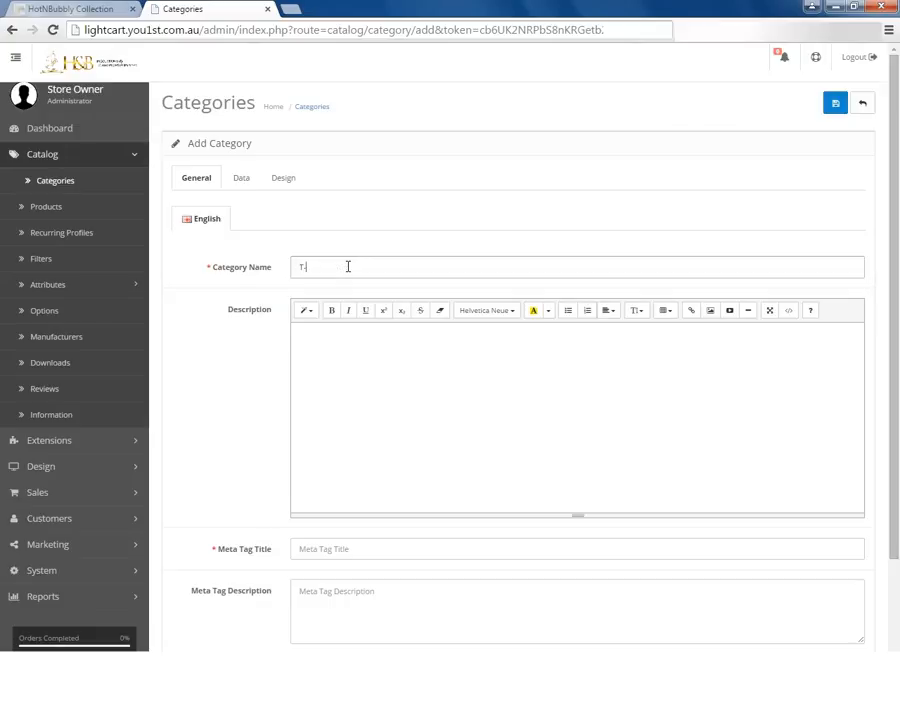
pyautogui.write('Backs')
# Copy the category name T-Backs into the description and set the meta tag title to "tbacks".
pyautogui.moveTo(348, 266); pyautogui.dragTo(238, 263)
pyautogui.hotkey('ctrl', 'c')
pyautogui.click(318, 325)
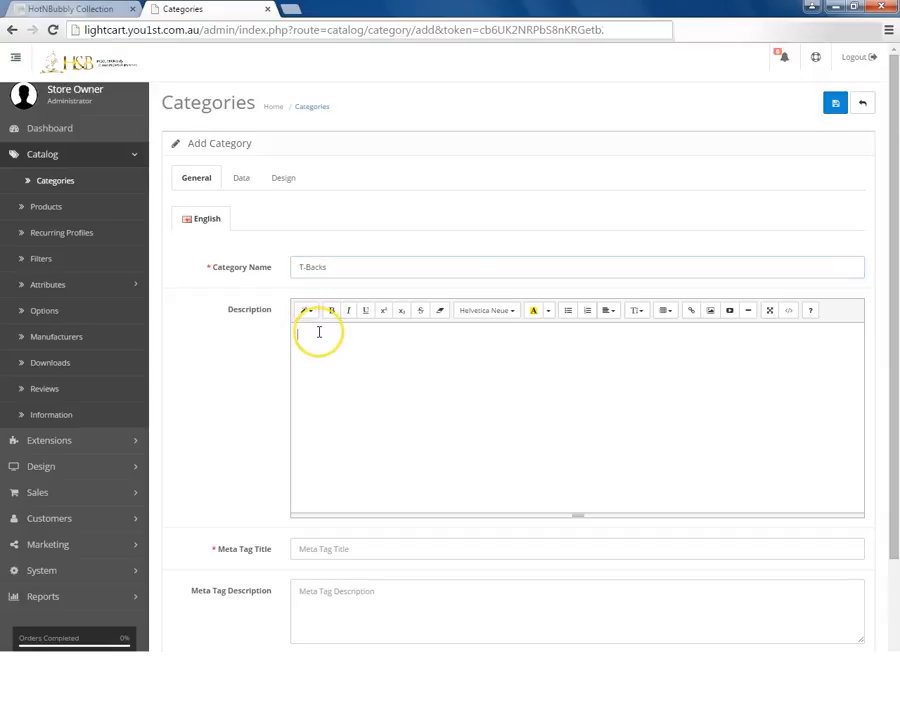
pyautogui.hotkey('ctrl', 'v')
pyautogui.click(336, 551)
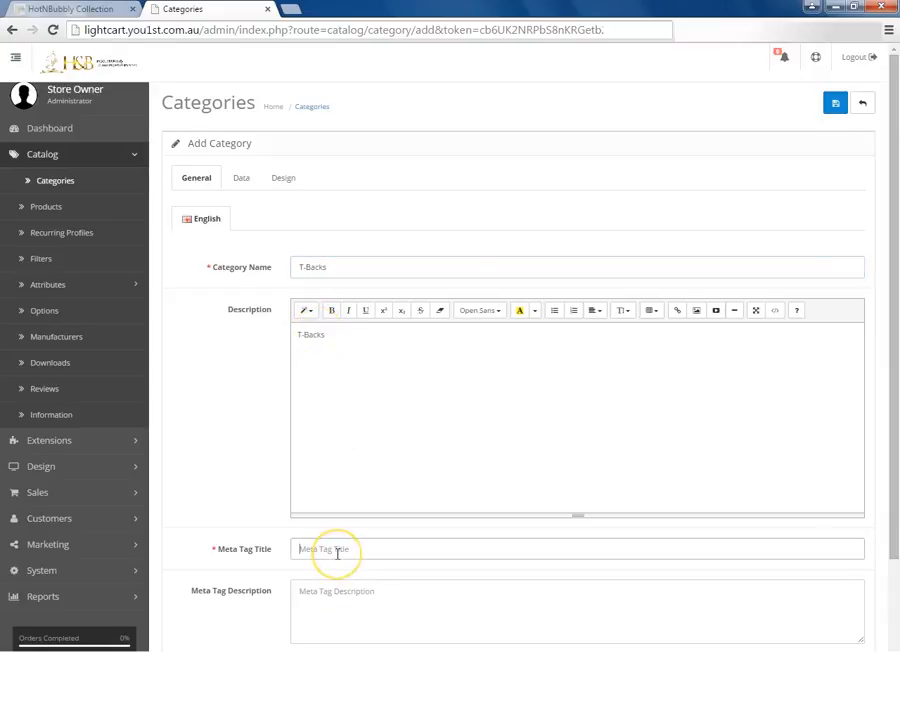
pyautogui.write('tbacks')
# Set the parent of the T-Backs category to G-Strings.
pyautogui.click(240, 177)
pyautogui.click(315, 229)
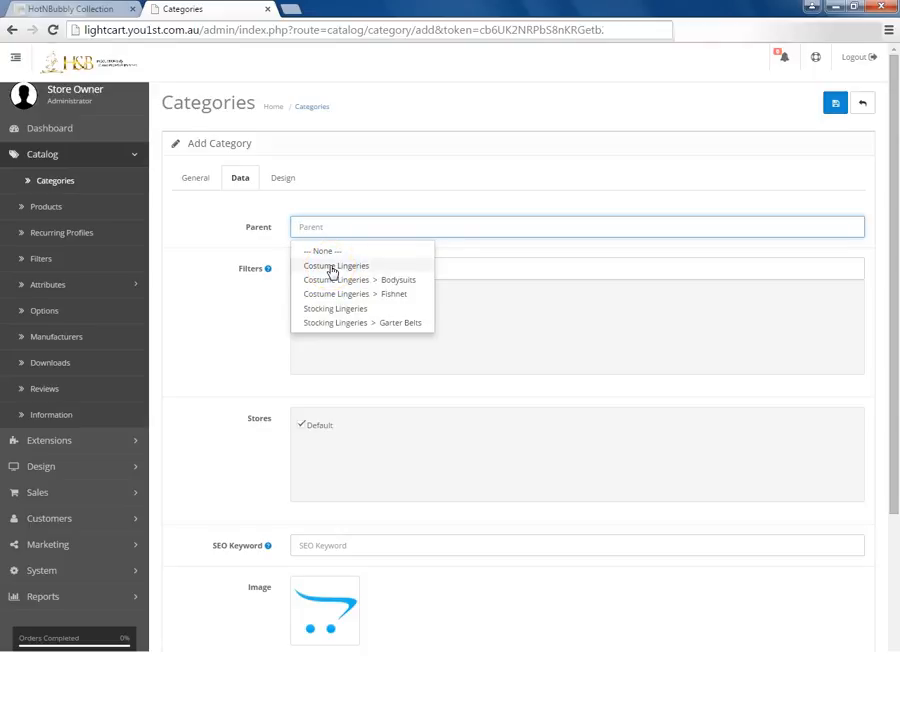
pyautogui.click(325, 228)
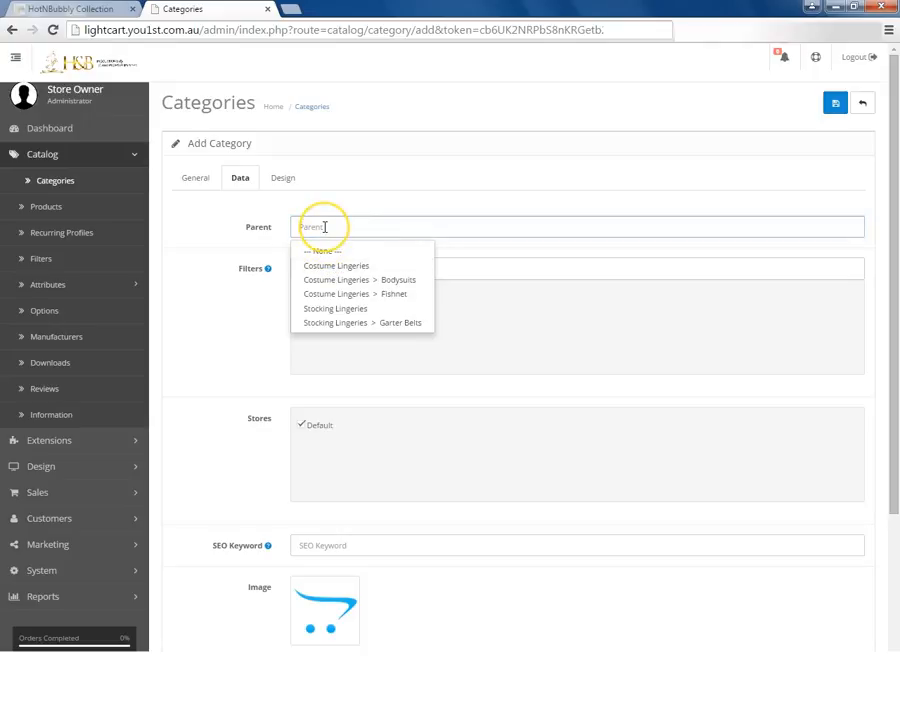
pyautogui.write('s')
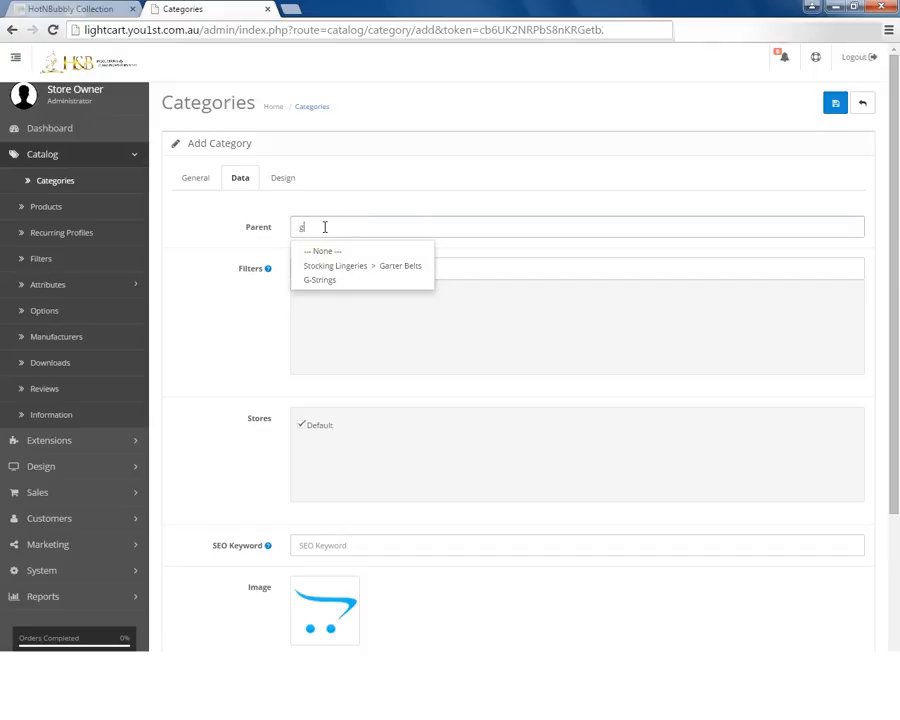
pyautogui.click(322, 280)
pyautogui.click(311, 273)
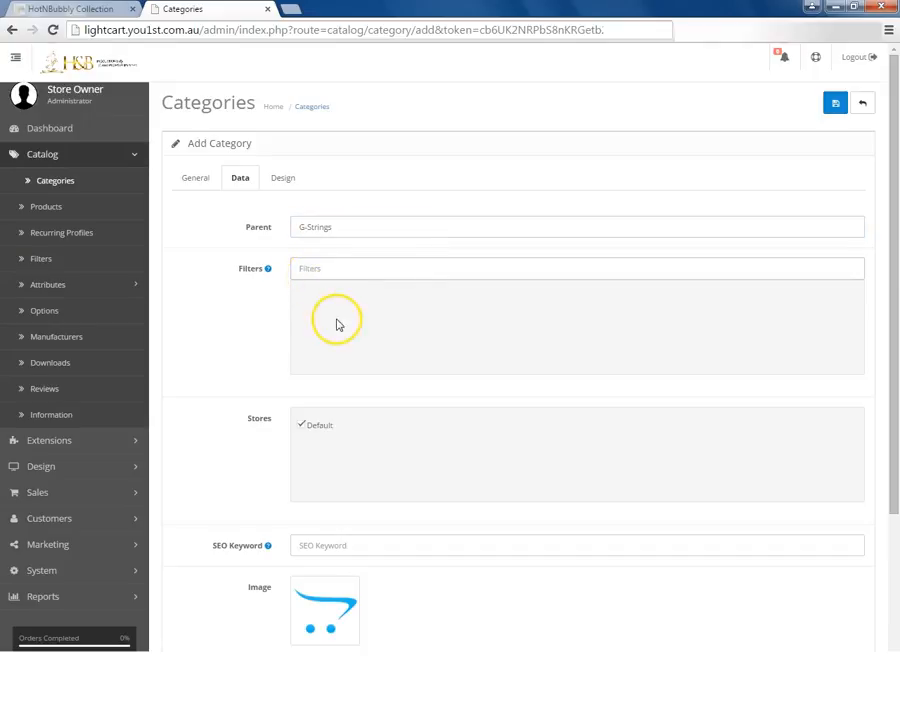
# Set the category's SEO keyword to "t-backs" and save the new category.
pyautogui.scroll(-1, 338, 325)
pyautogui.scroll(-3, 338, 326)
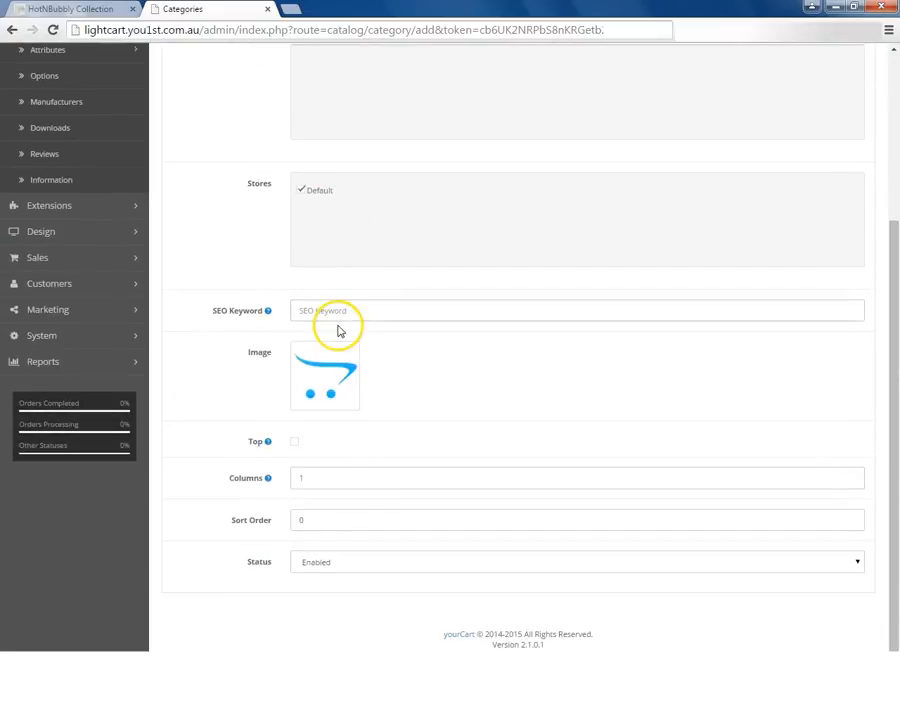
pyautogui.click(320, 313)
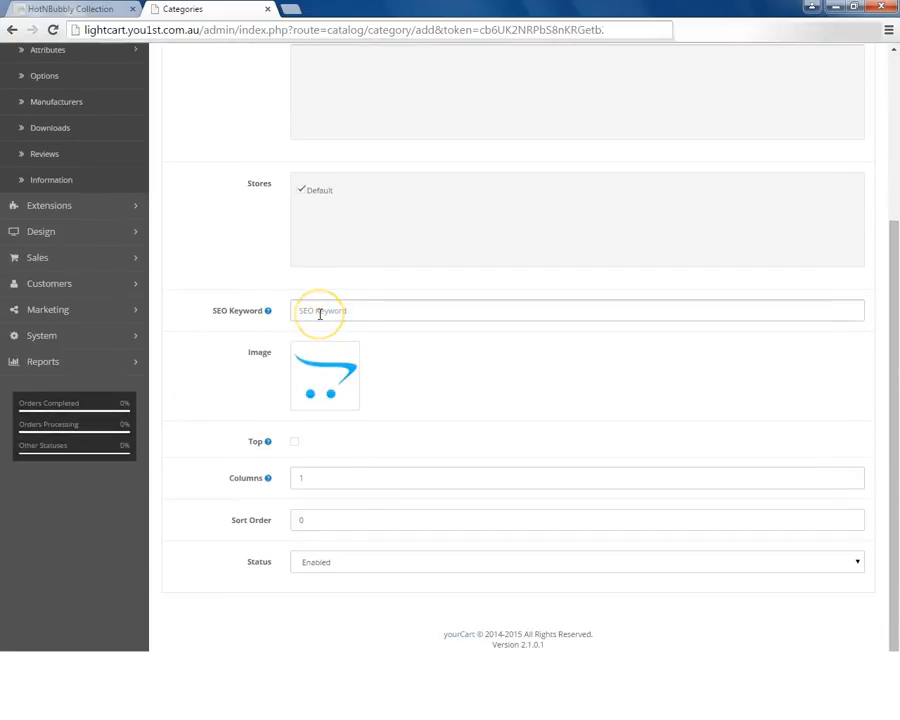
pyautogui.write('t')
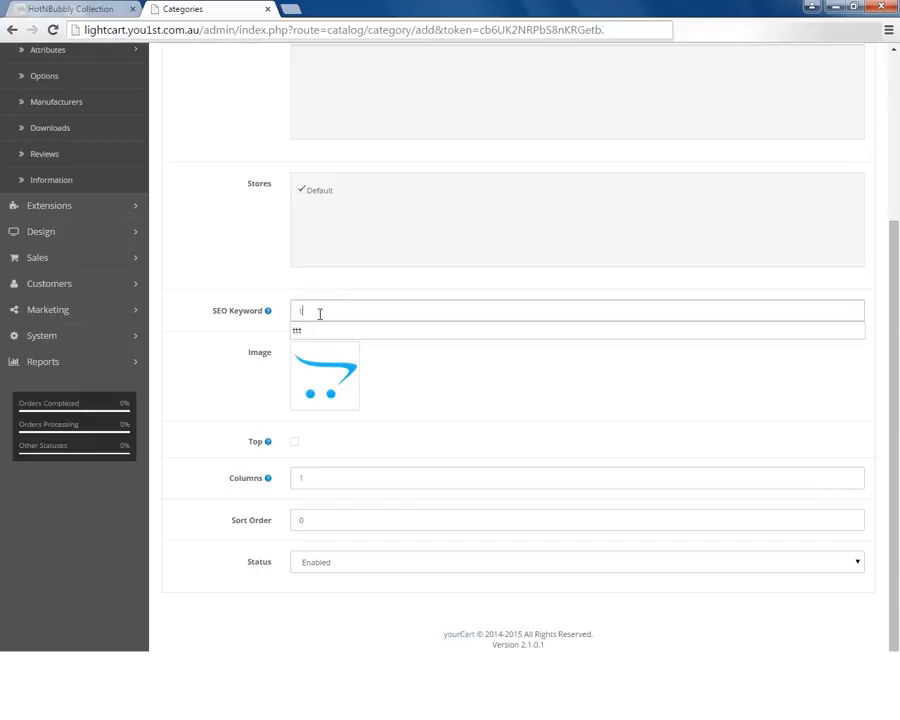
pyautogui.write('back')
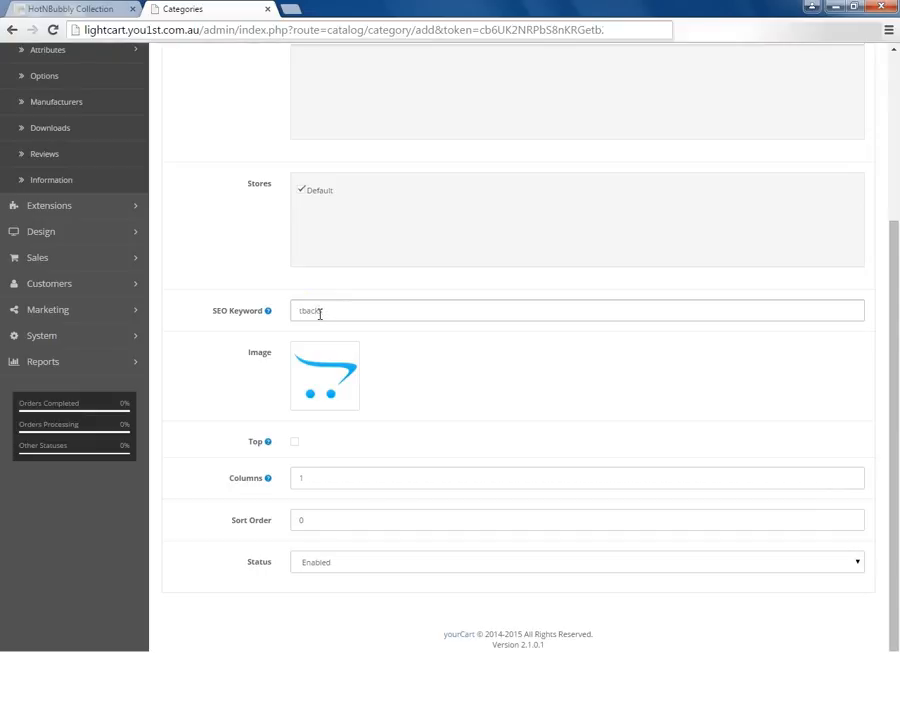
pyautogui.click(304, 311)
pyautogui.press('BackSpace')
pyautogui.write('t-')
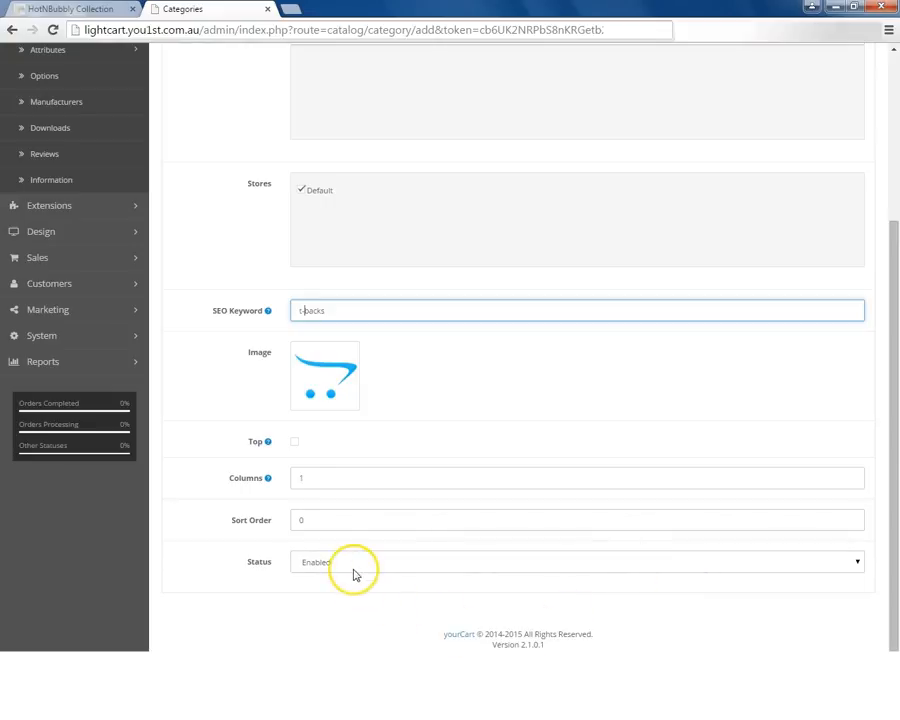
pyautogui.scroll(3, 567, 555)
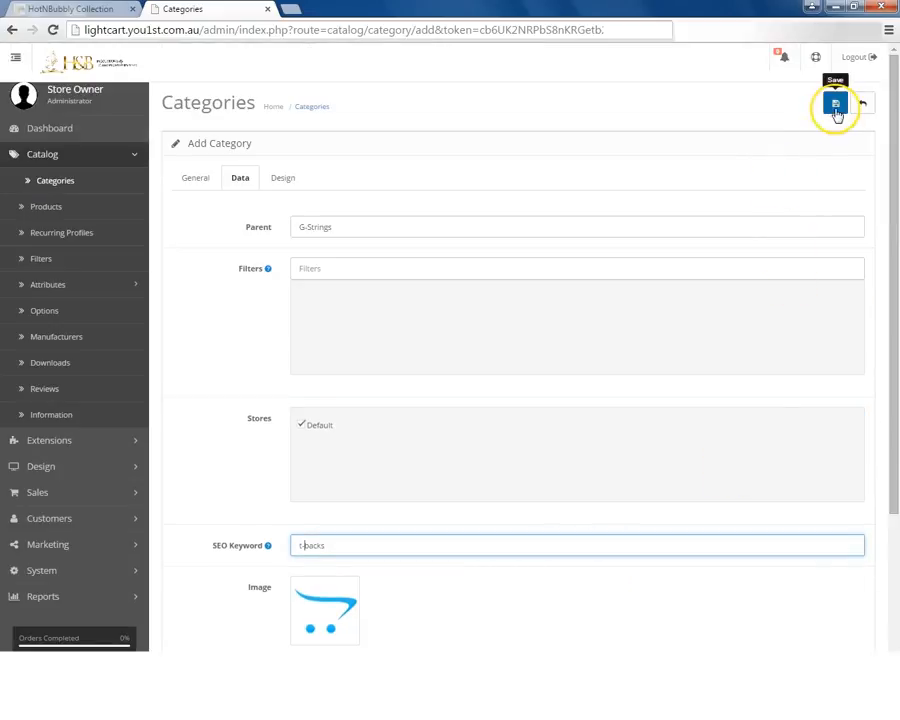
pyautogui.click(836, 112)
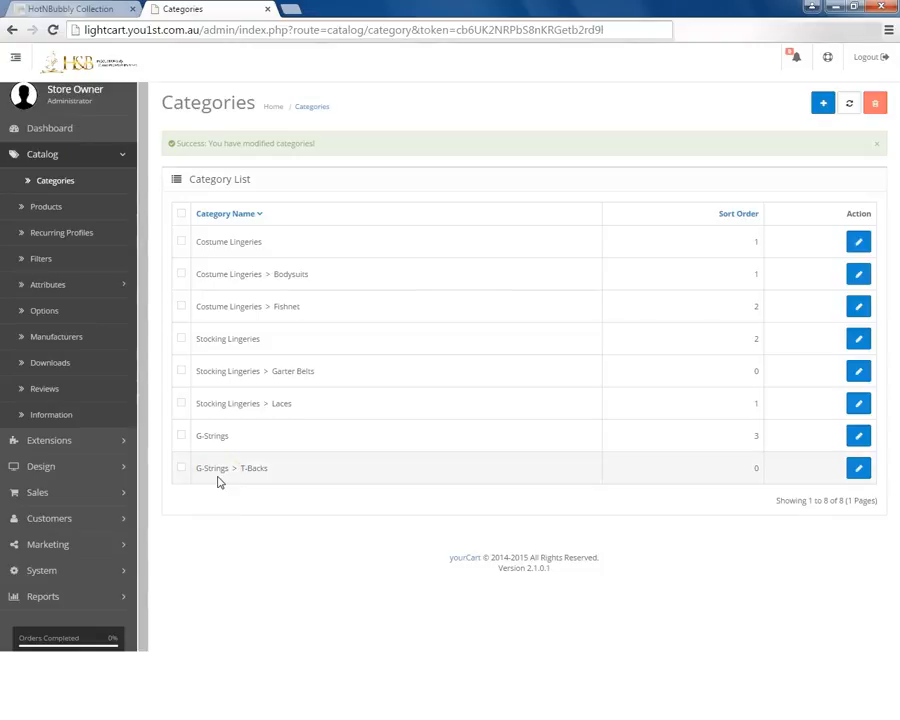
# Reload the storefront and check the subcategories under G-Strings, Stocking Lingeries and Costume Lingeries.
pyautogui.click(88, 10)
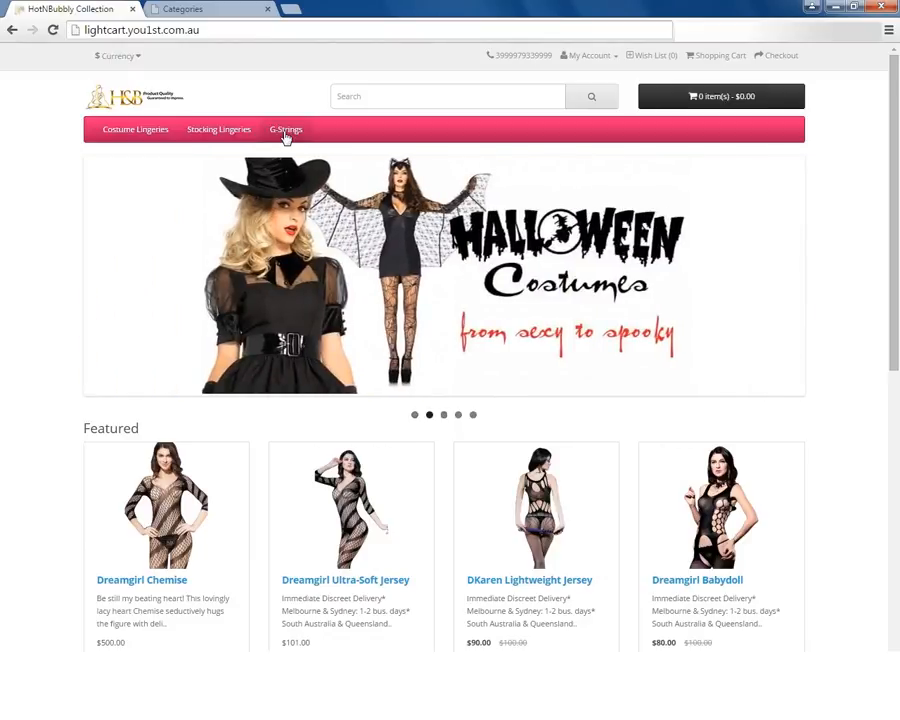
pyautogui.click(285, 131)
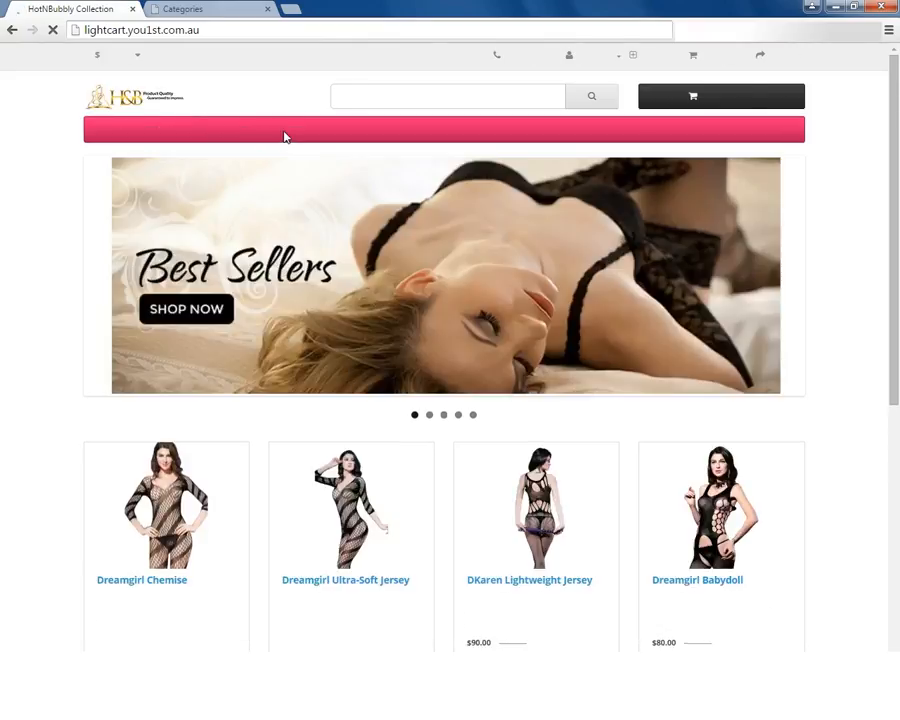
pyautogui.click(285, 133)
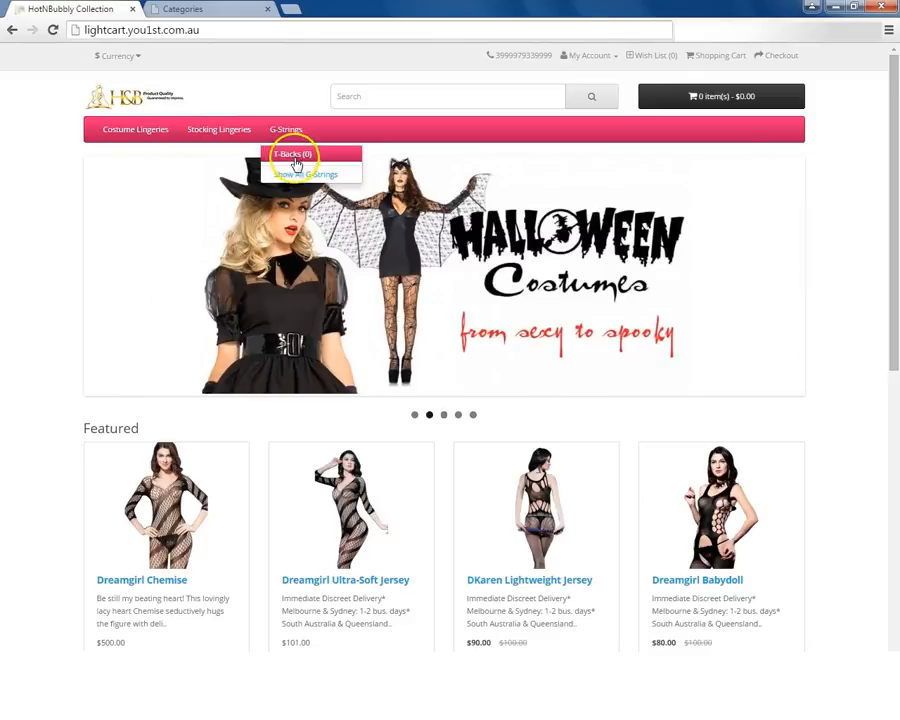
pyautogui.click(220, 133)
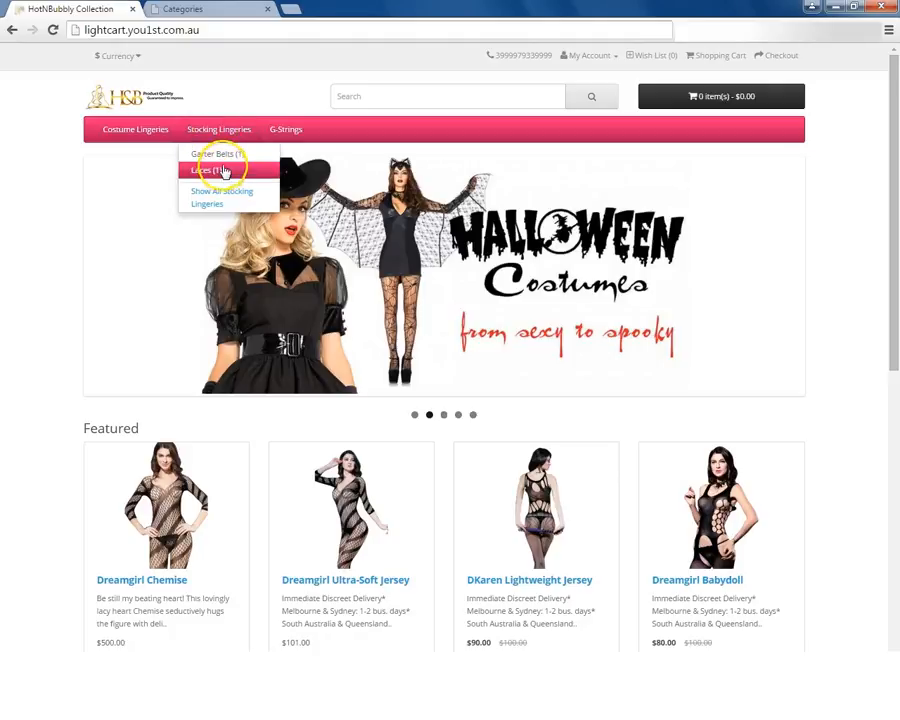
pyautogui.click(140, 132)
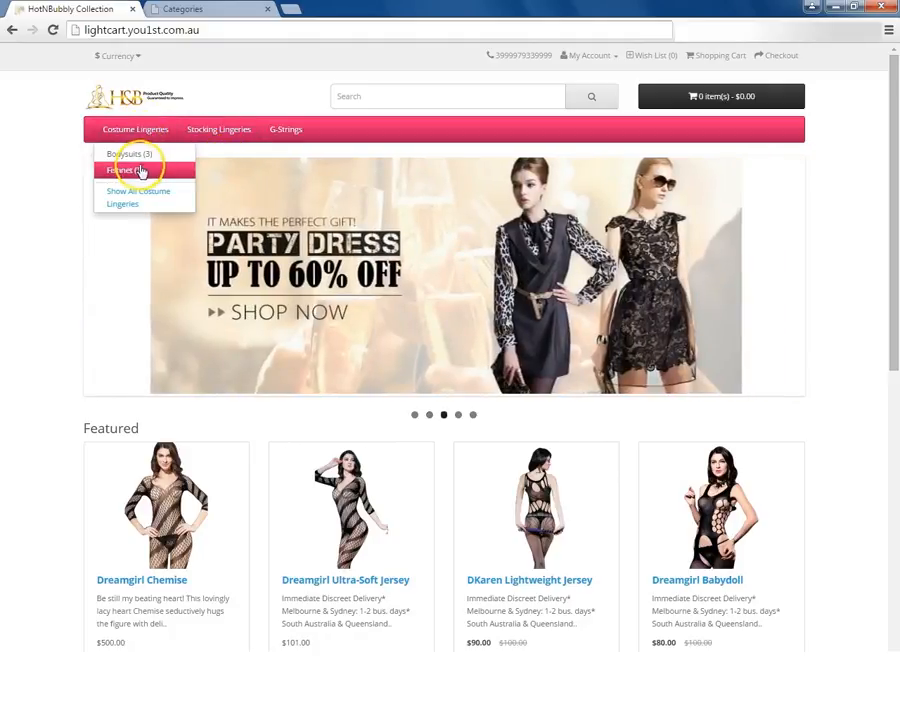
pyautogui.moveTo(268, 128)
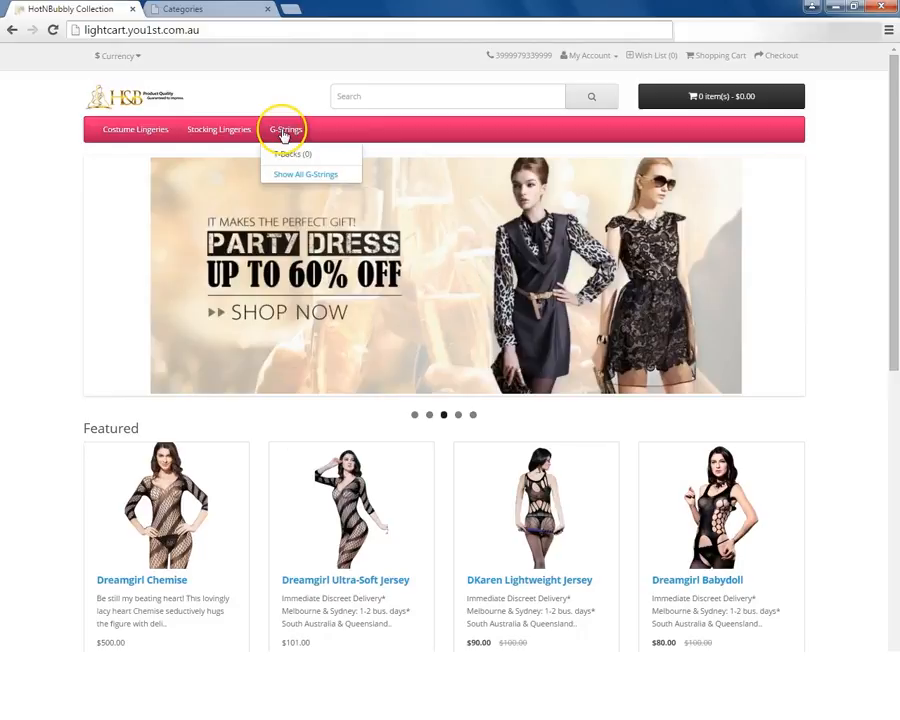
pyautogui.click(289, 165)
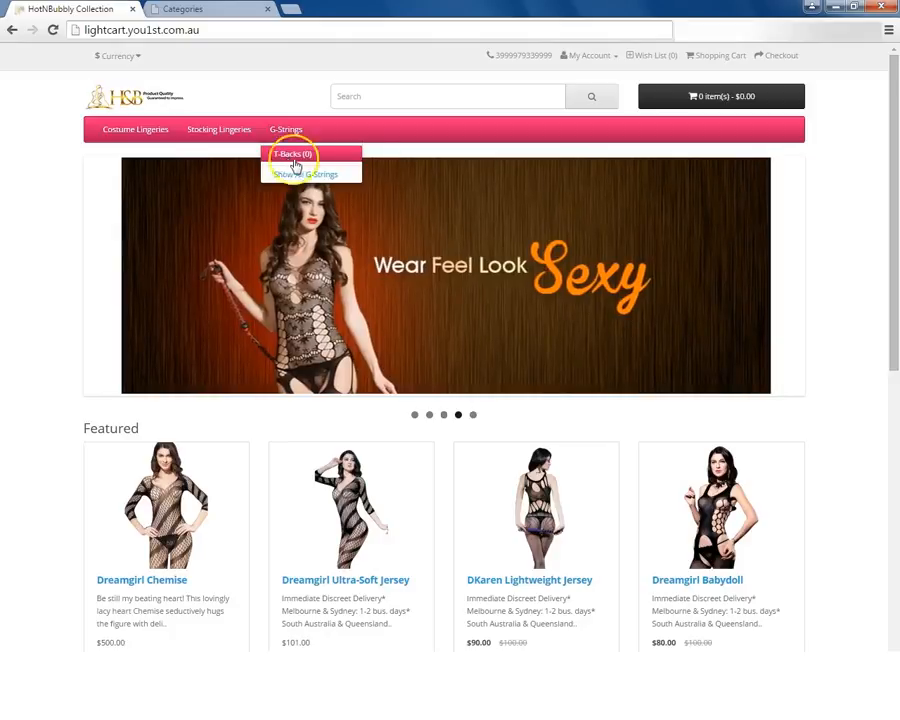
# Return to the store admin and start another new category named "Half Back".
pyautogui.click(215, 10)
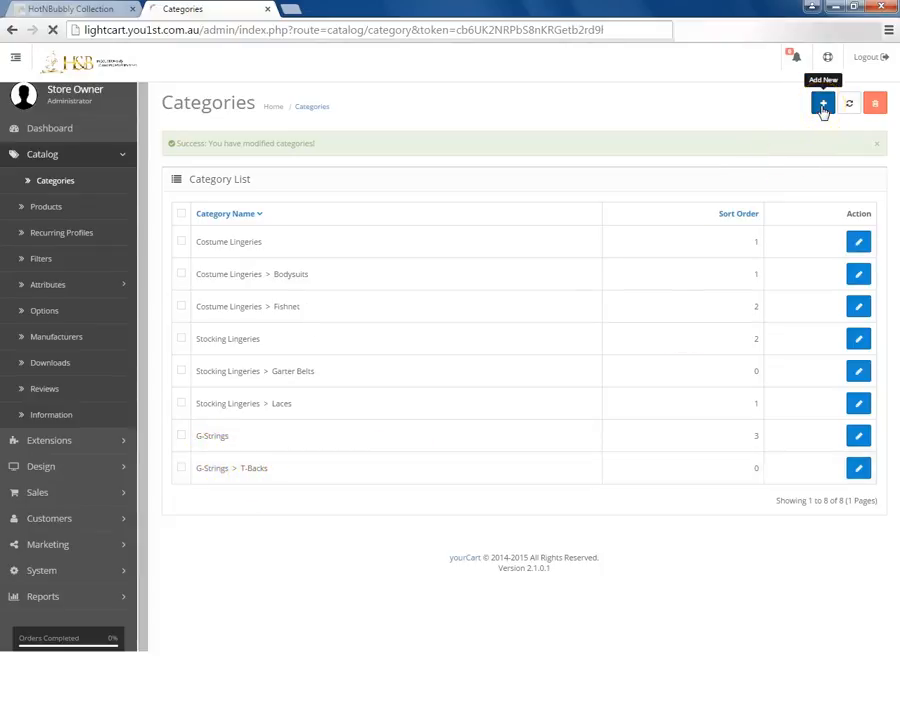
pyautogui.click(822, 106)
pyautogui.click(332, 265)
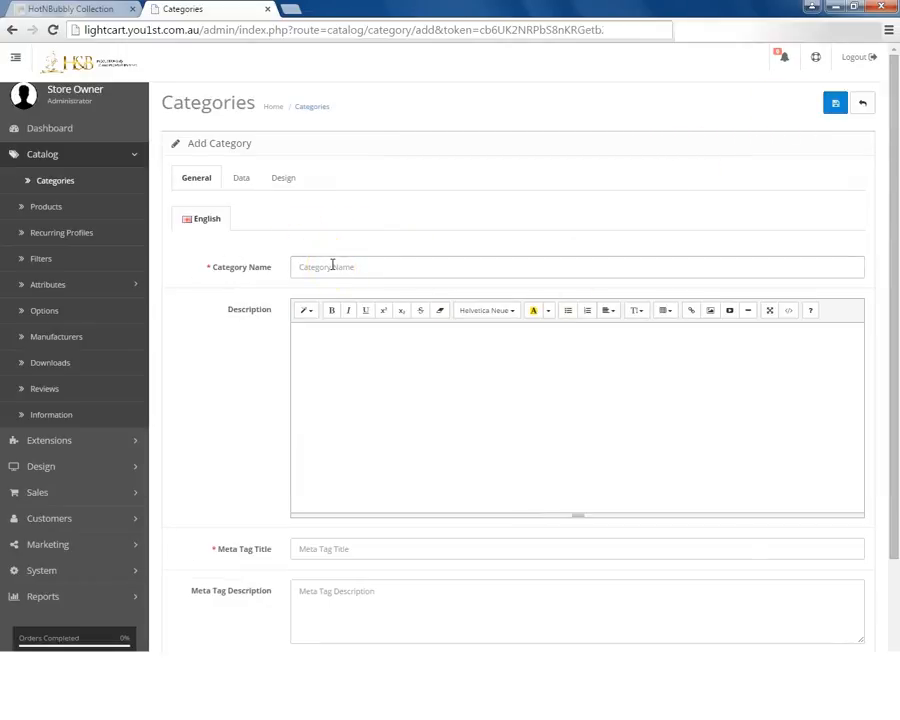
pyautogui.write('Ha')
pyautogui.press('BackSpace')
pyautogui.press('BackSpace')
pyautogui.write('hAIR')
pyautogui.press('BackSpace')
pyautogui.press('BackSpace')
pyautogui.press('BackSpace')
pyautogui.press('BackSpace')
pyautogui.write('Hair Bag')
pyautogui.press('BackSpace')
pyautogui.press('BackSpace')
pyautogui.press('BackSpace')
pyautogui.press('BackSpace')
pyautogui.write('Back')
pyautogui.click(366, 276)
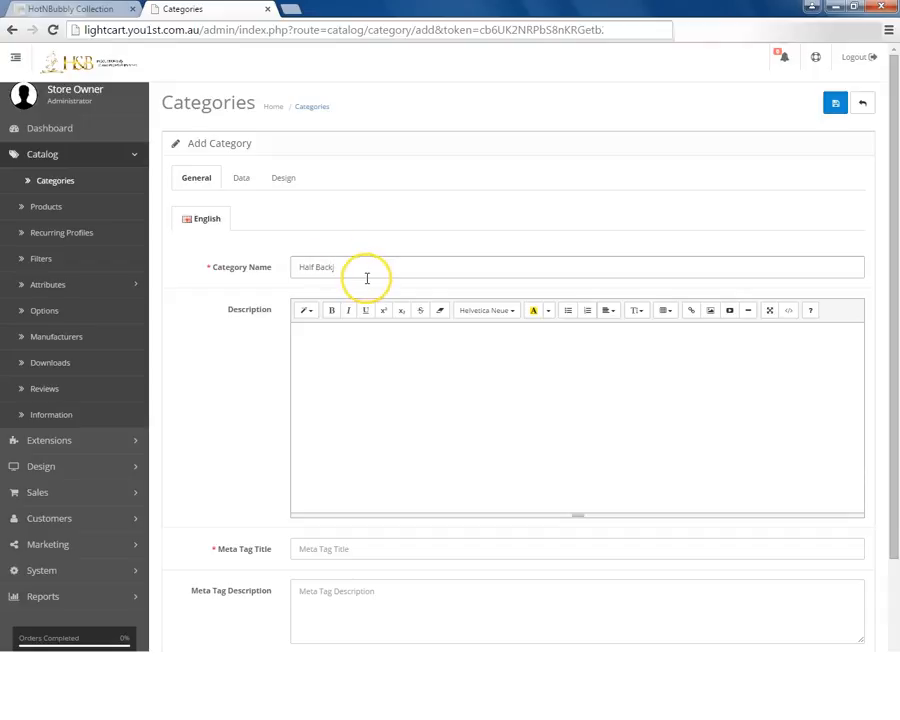
# Copy the category name Half Back into the description and enter "Half_Back" as the meta tag title.
pyautogui.moveTo(366, 276); pyautogui.dragTo(288, 264)
pyautogui.hotkey('ctrl', 'c')
pyautogui.click(318, 342)
pyautogui.hotkey('ctrl', 'v')
pyautogui.click(317, 548)
pyautogui.hotkey('ctrl', 'v')
pyautogui.press('Left')
pyautogui.press('Left')
pyautogui.press('Left')
pyautogui.press('Left')
pyautogui.press('BackSpace')
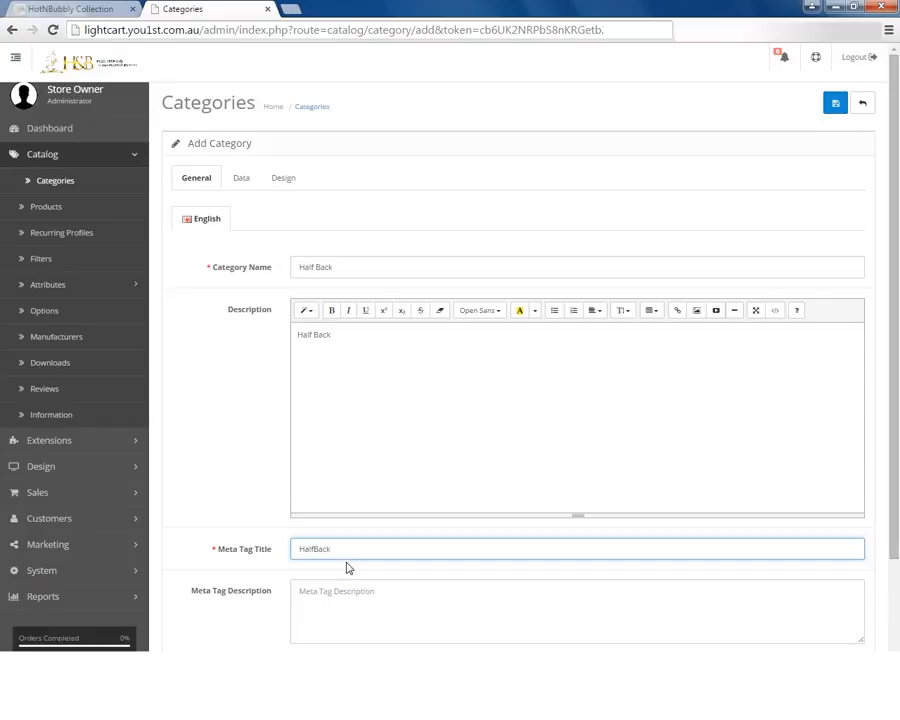
pyautogui.write('_')
pyautogui.scroll(-3, 350, 580)
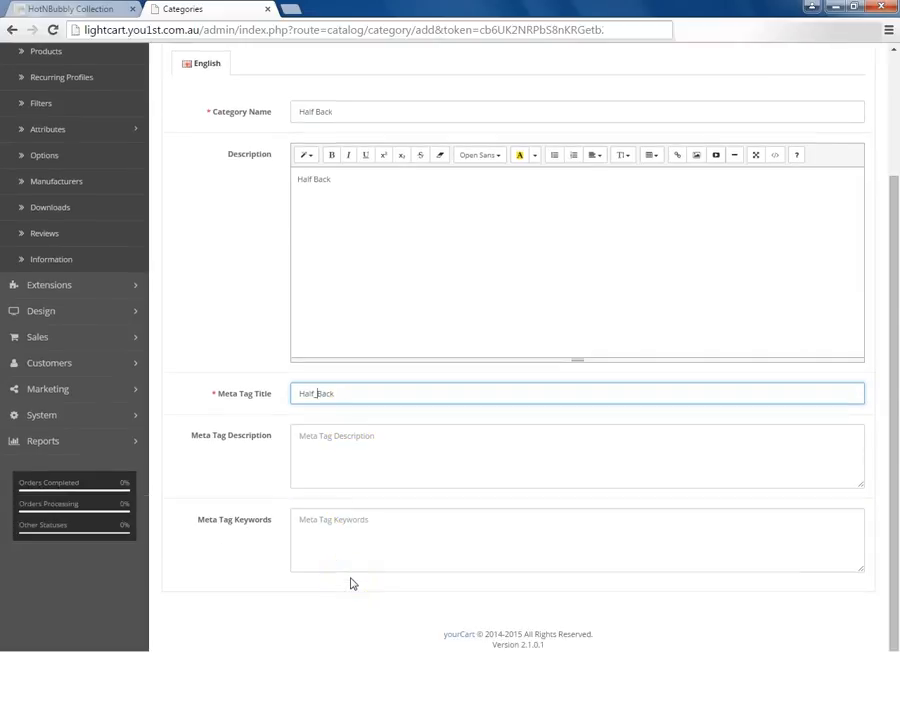
pyautogui.scroll(3, 366, 554)
pyautogui.scroll(-3, 366, 553)
pyautogui.scroll(3, 400, 548)
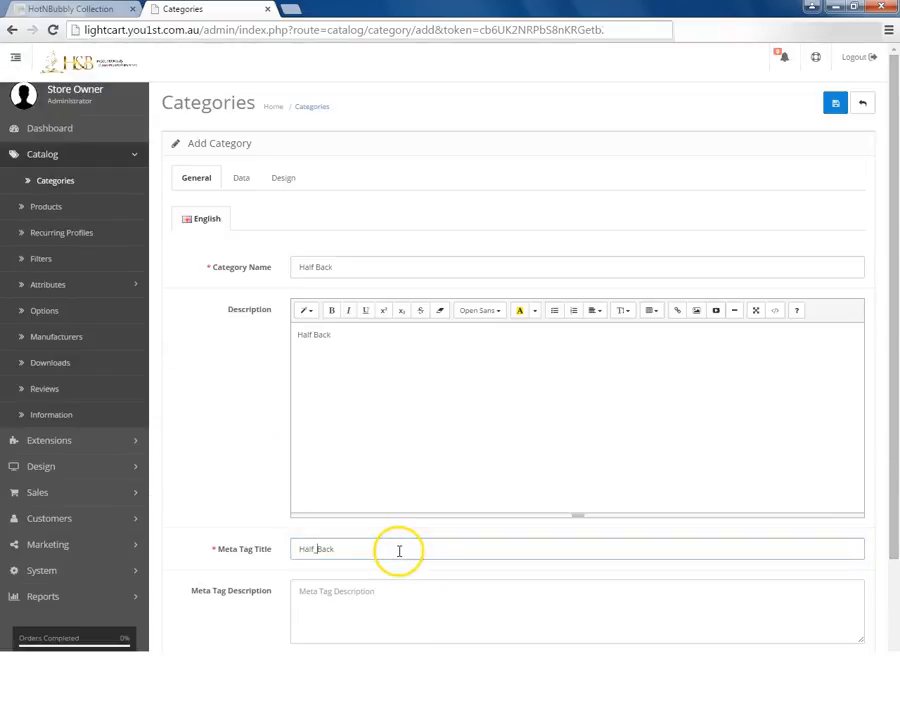
# Set G-Strings as the parent of the new Half Back category.
pyautogui.click(245, 185)
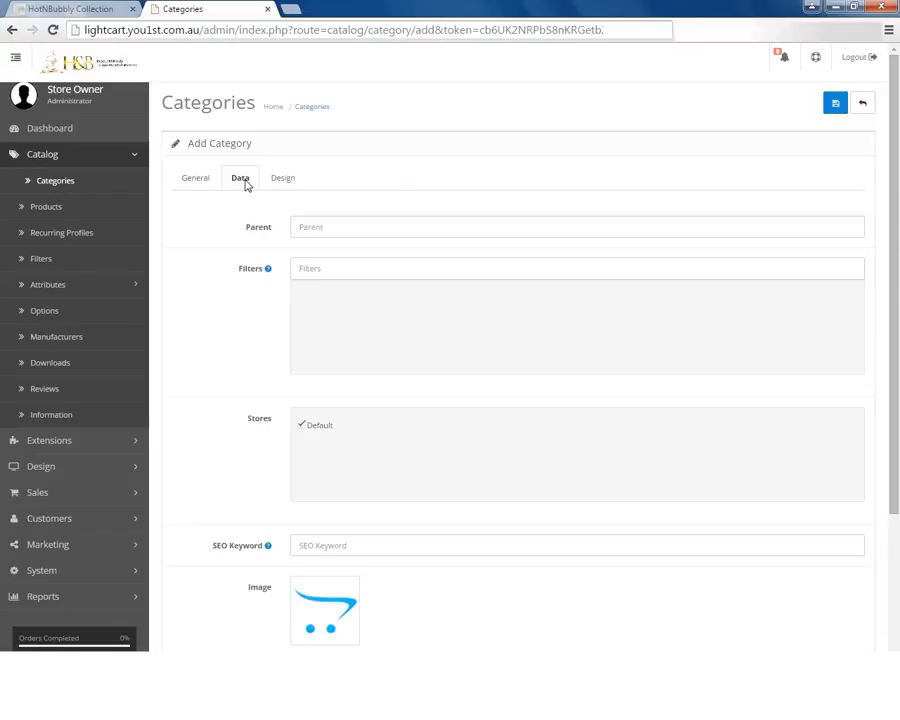
pyautogui.click(326, 229)
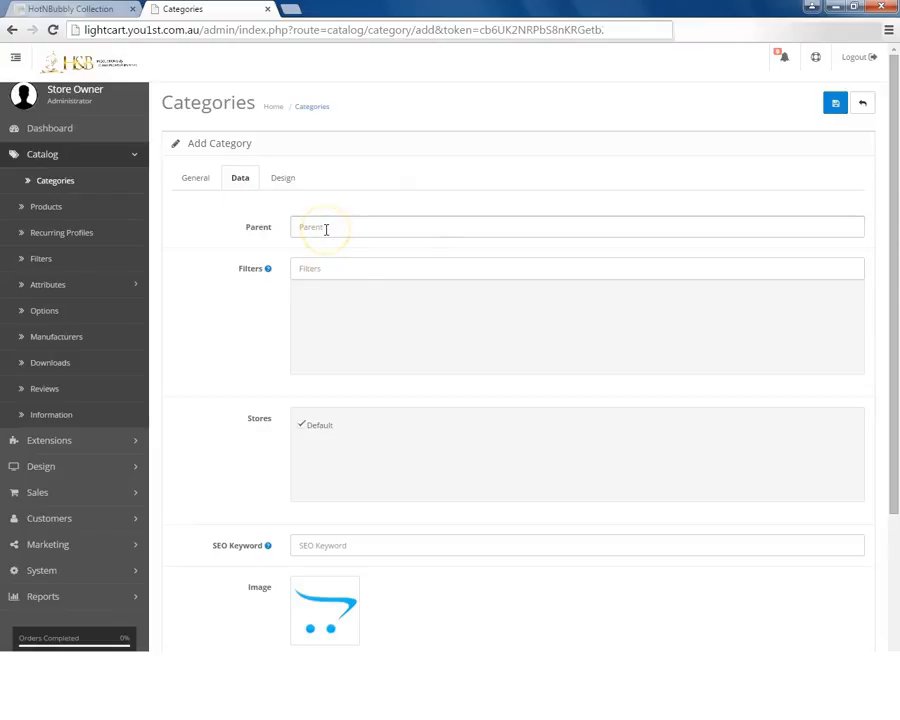
pyautogui.write('g')
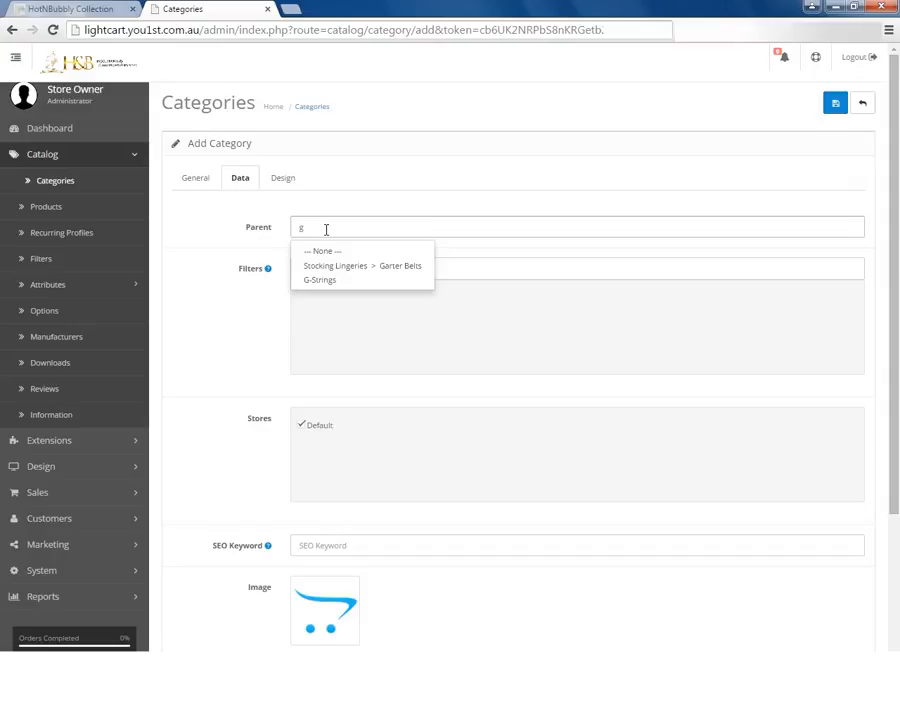
pyautogui.click(336, 282)
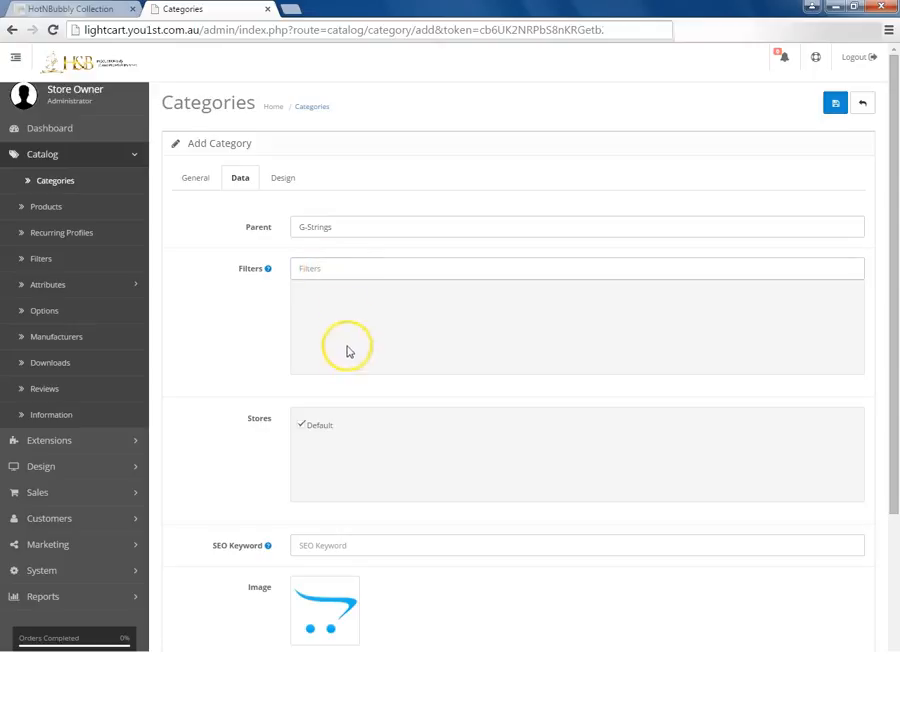
# Set the category's SEO keyword to "Half_Back" and save the new category.
pyautogui.scroll(-2, 347, 329)
pyautogui.scroll(-2, 360, 460)
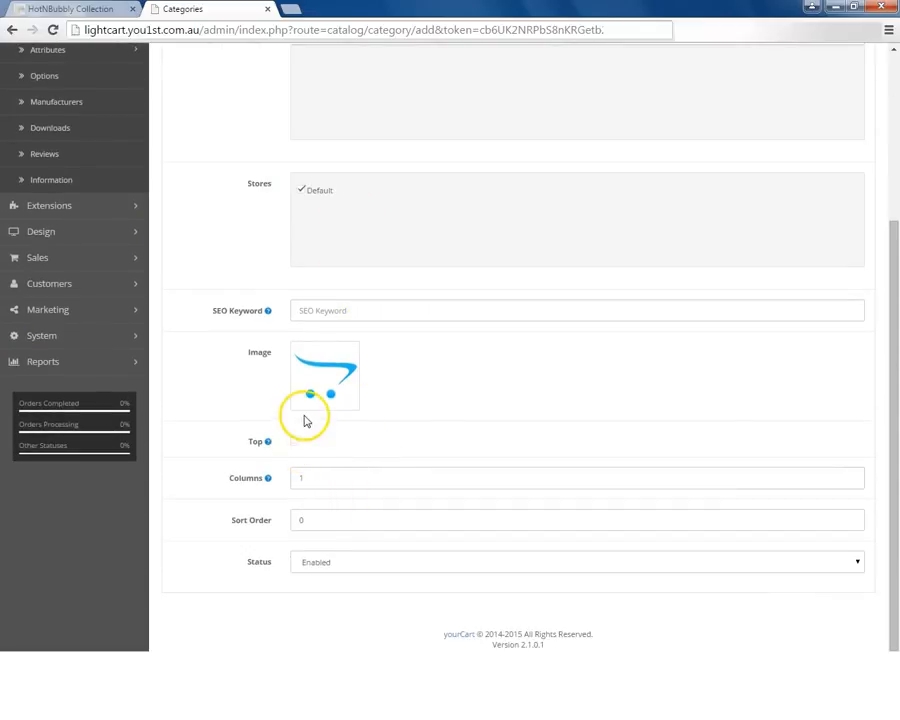
pyautogui.click(315, 310)
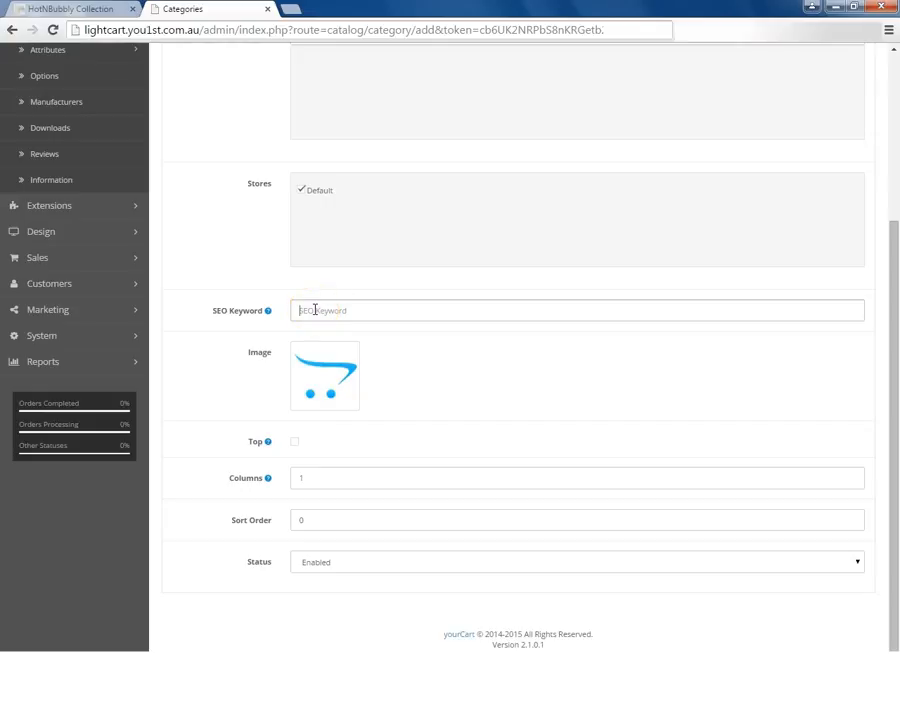
pyautogui.write('HalfBack')
pyautogui.click(475, 303)
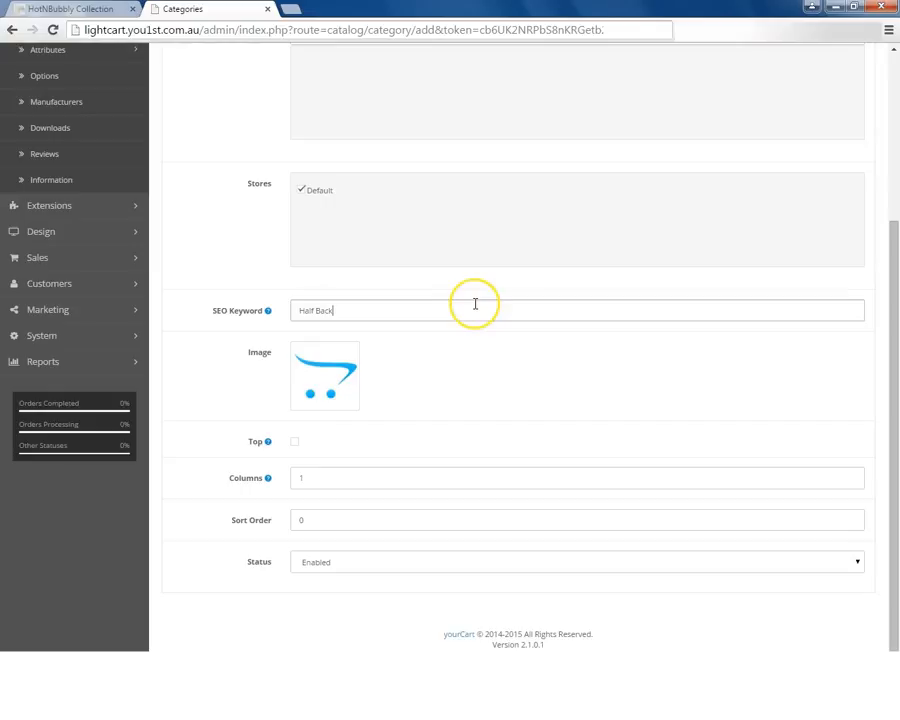
pyautogui.press('Left')
pyautogui.press('Left')
pyautogui.press('Left')
pyautogui.press('BackSpace')
pyautogui.write('_')
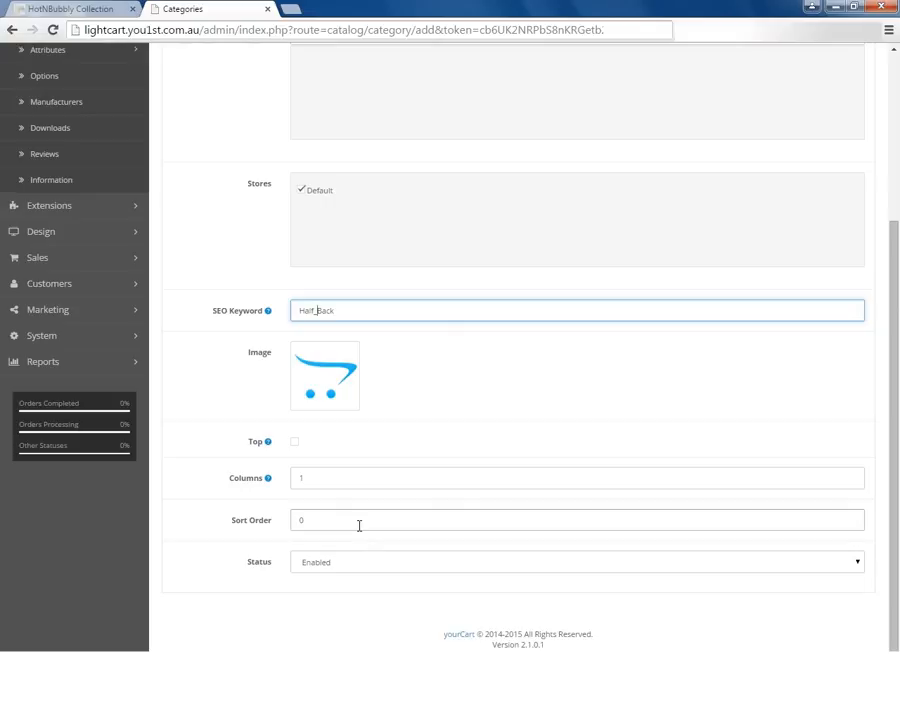
pyautogui.scroll(3, 838, 357)
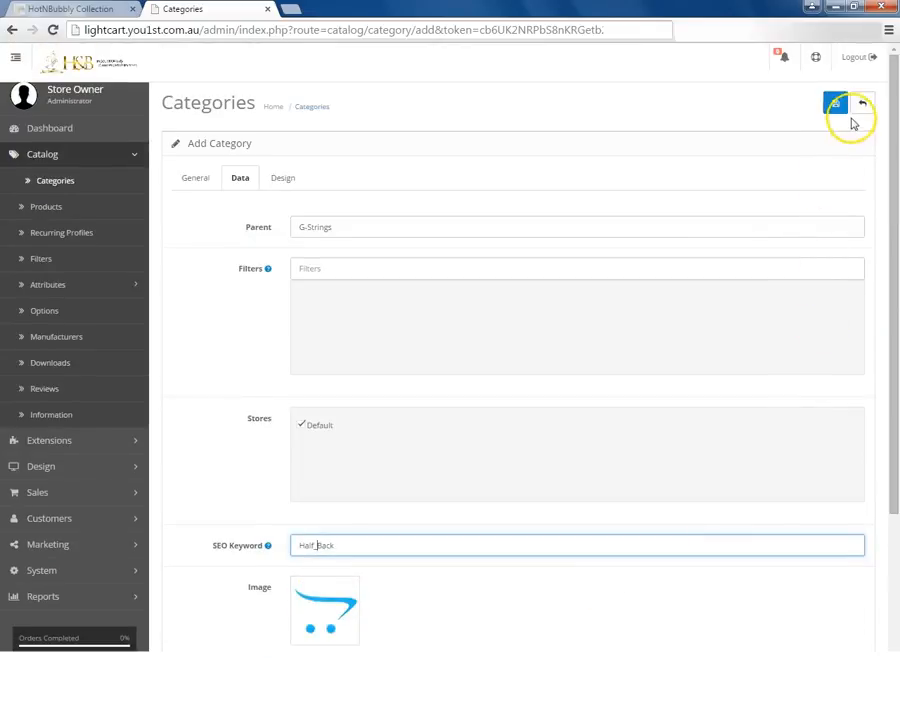
pyautogui.click(836, 106)
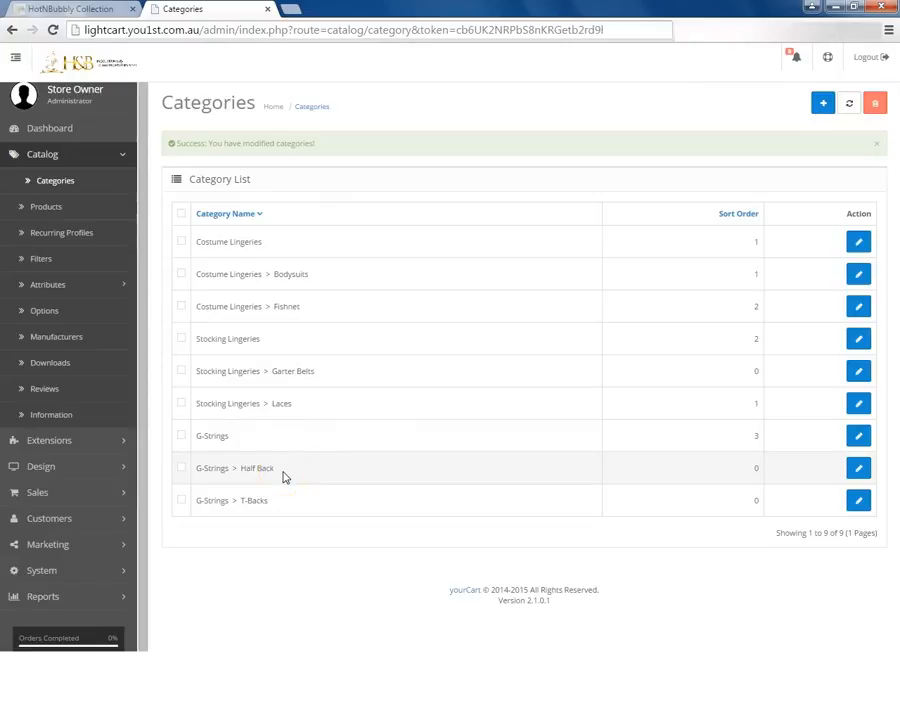
# Switch to the storefront, reload it and check the subcategories listed under G-Strings.
pyautogui.click(70, 9)
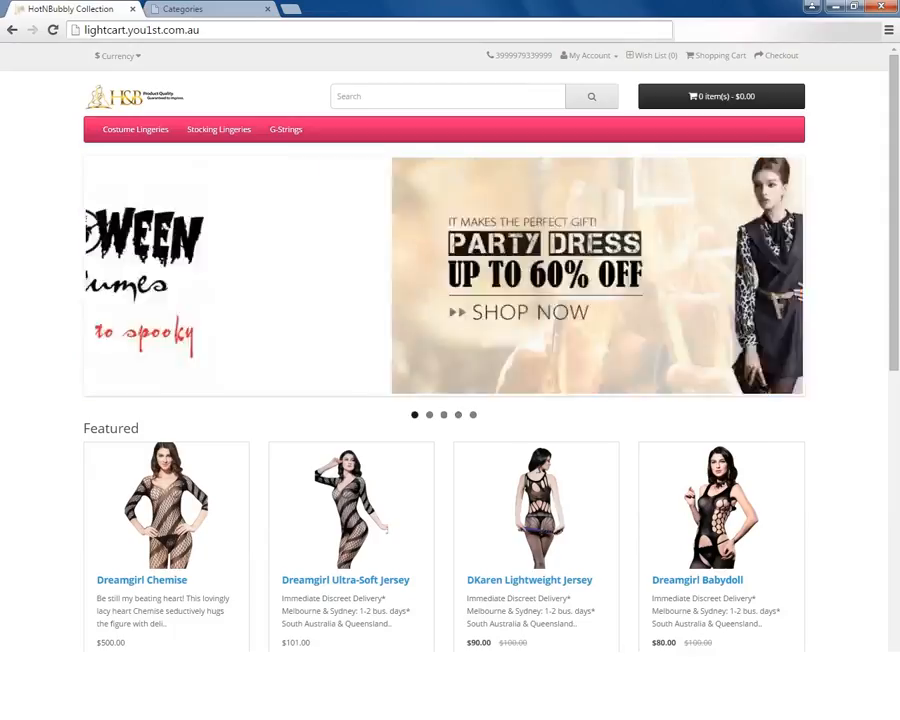
pyautogui.moveTo(290, 133)
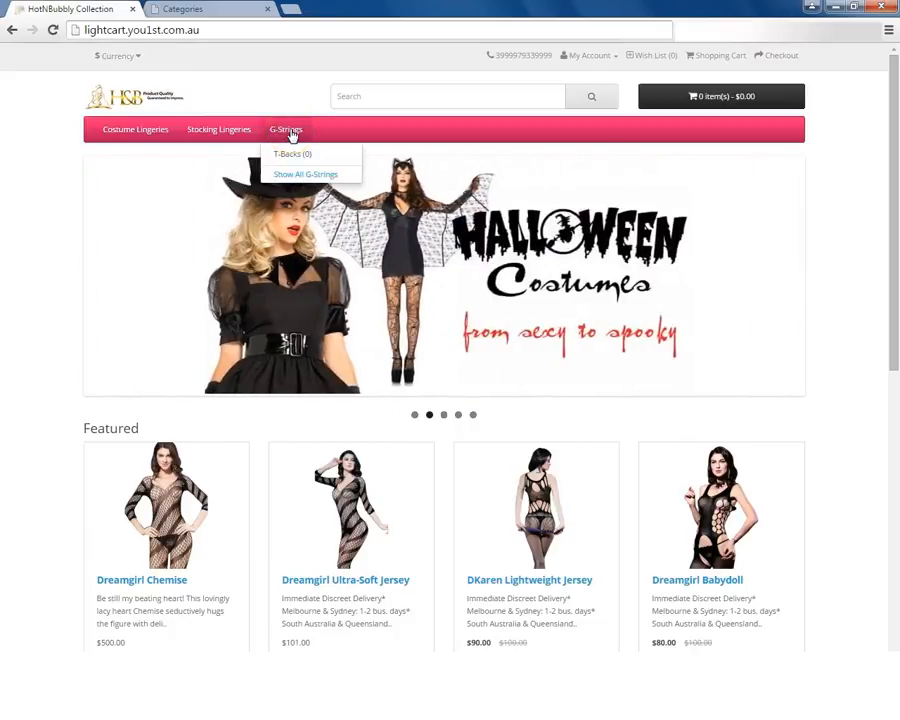
pyautogui.click(52, 31)
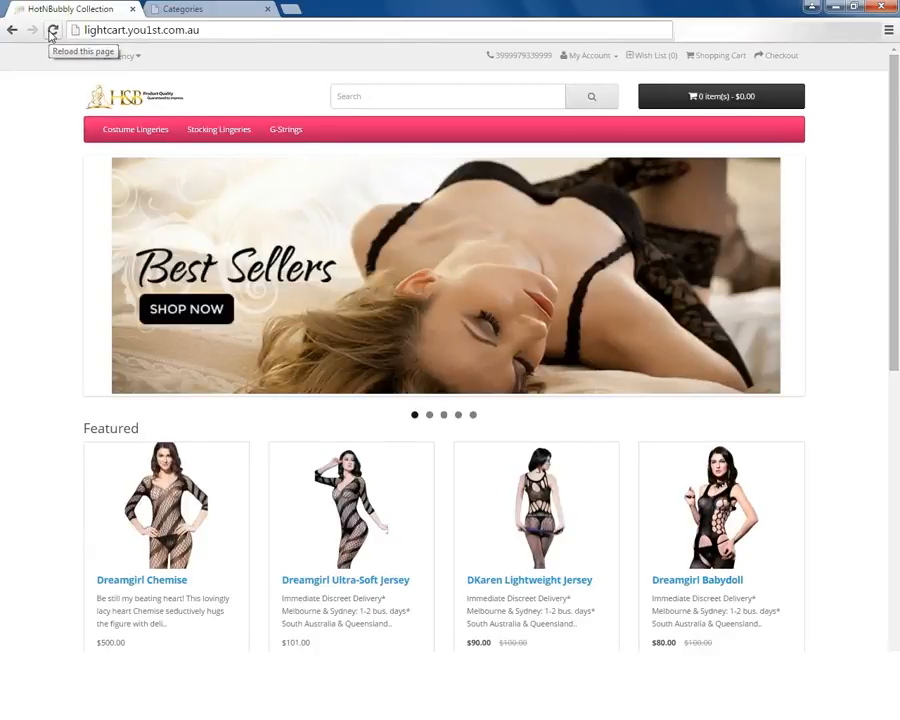
pyautogui.click(287, 131)
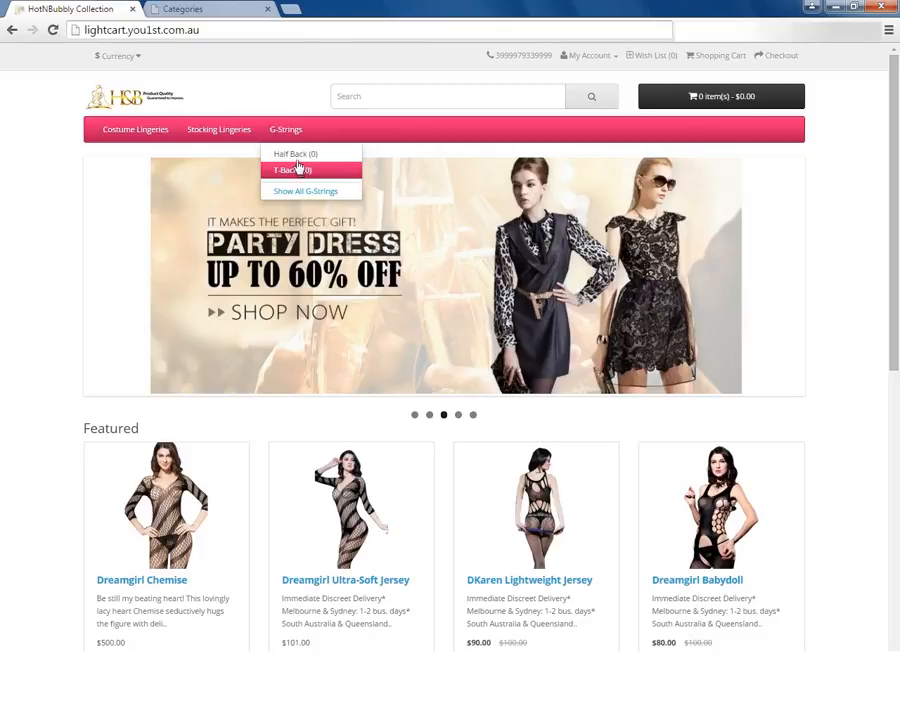
# Return to the store admin and leave only the G-Strings parent category selected in the category list.
pyautogui.click(182, 9)
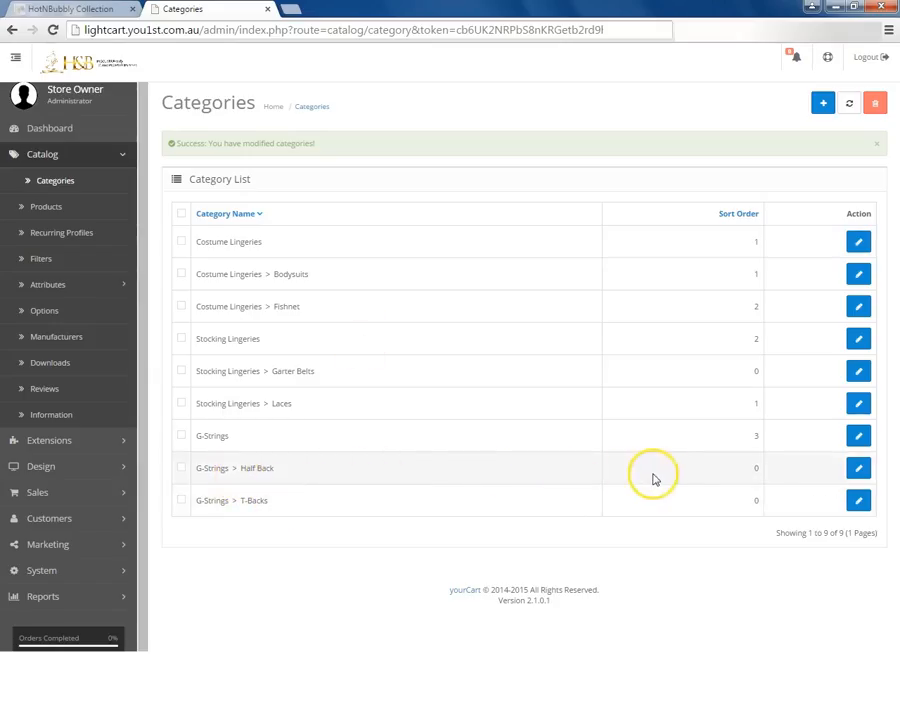
pyautogui.click(181, 467)
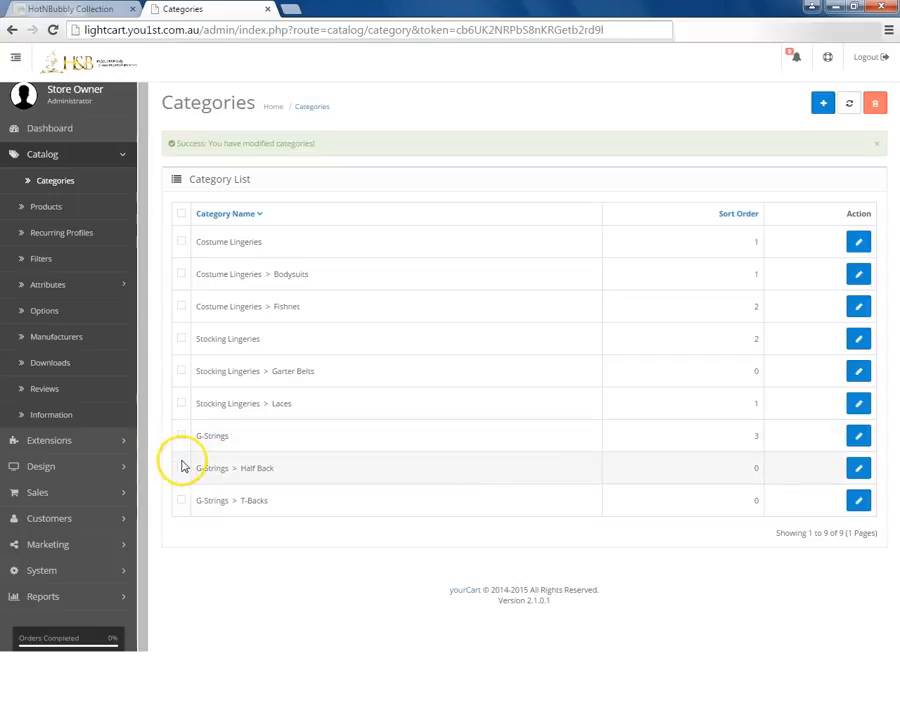
pyautogui.click(182, 436)
pyautogui.click(182, 499)
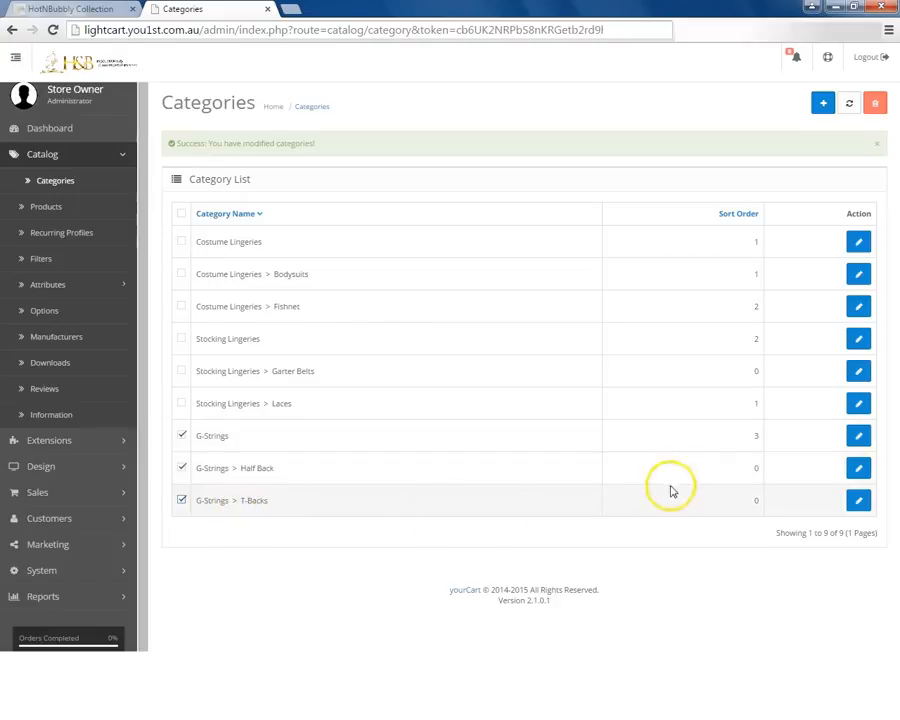
pyautogui.click(181, 467)
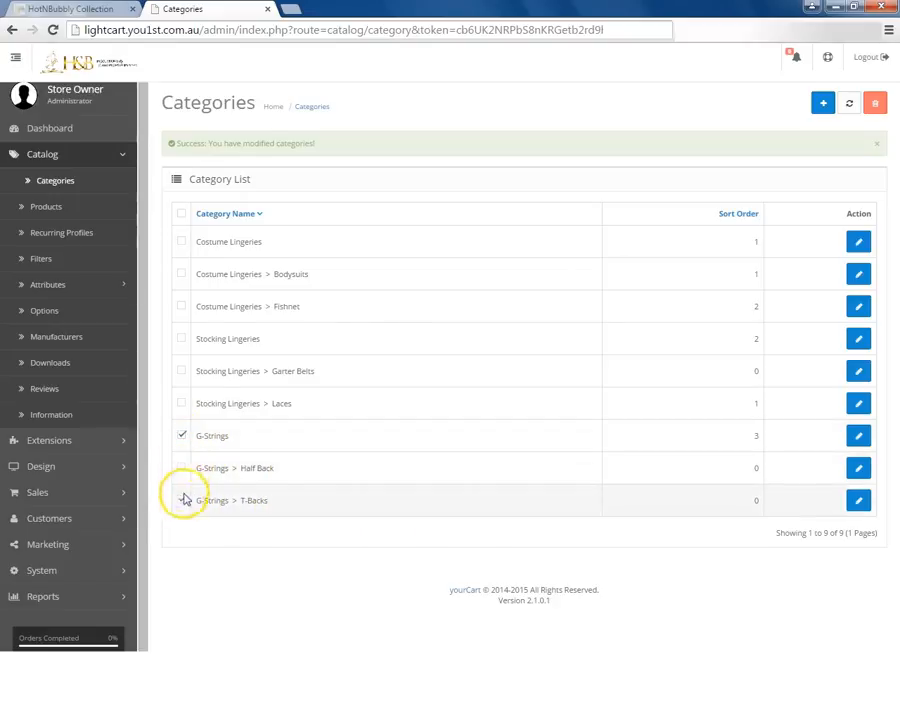
pyautogui.click(181, 500)
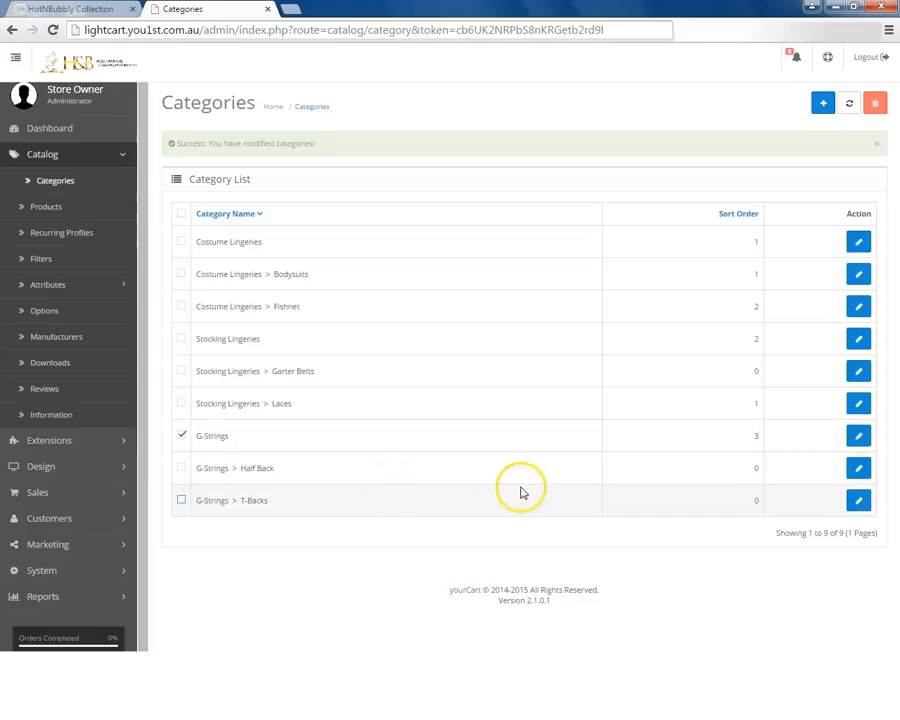
# Edit the G-Strings category to use 2 columns for its subcategories and save it.
pyautogui.click(860, 437)
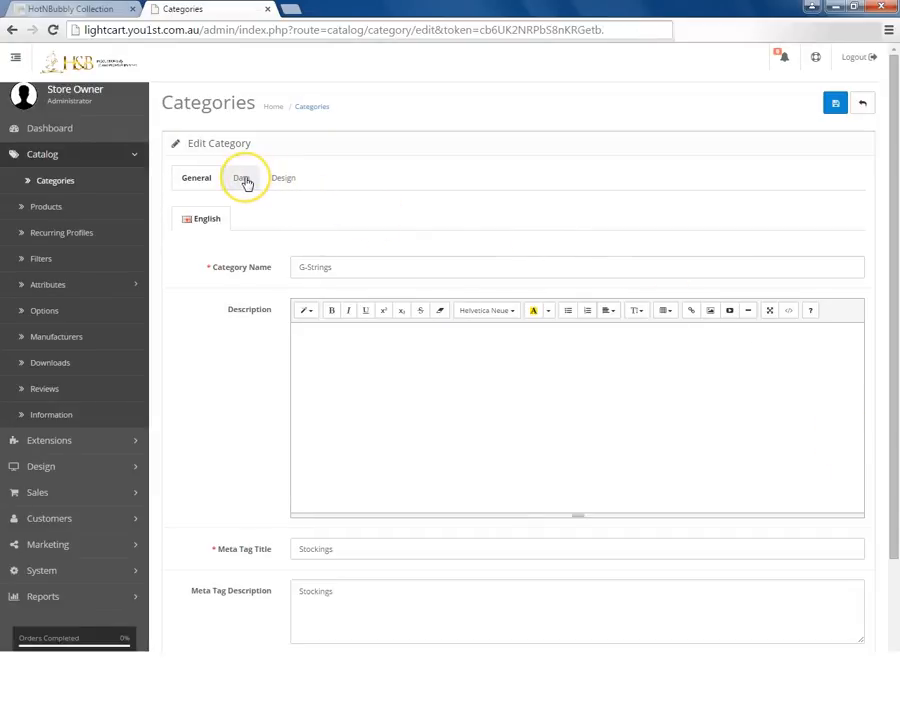
pyautogui.click(246, 183)
pyautogui.scroll(-2, 345, 450)
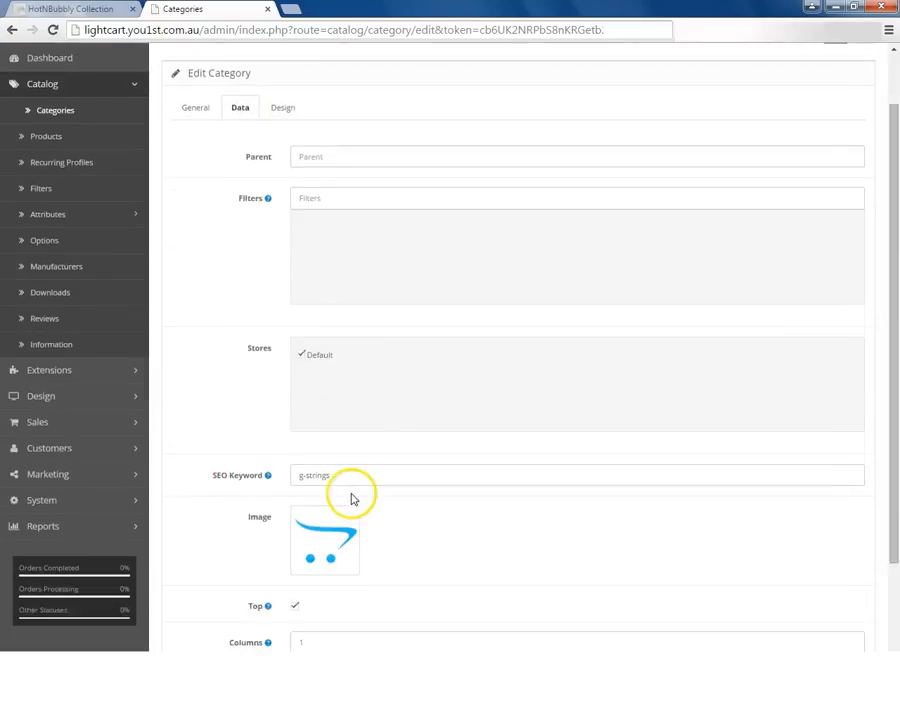
pyautogui.scroll(-2, 353, 500)
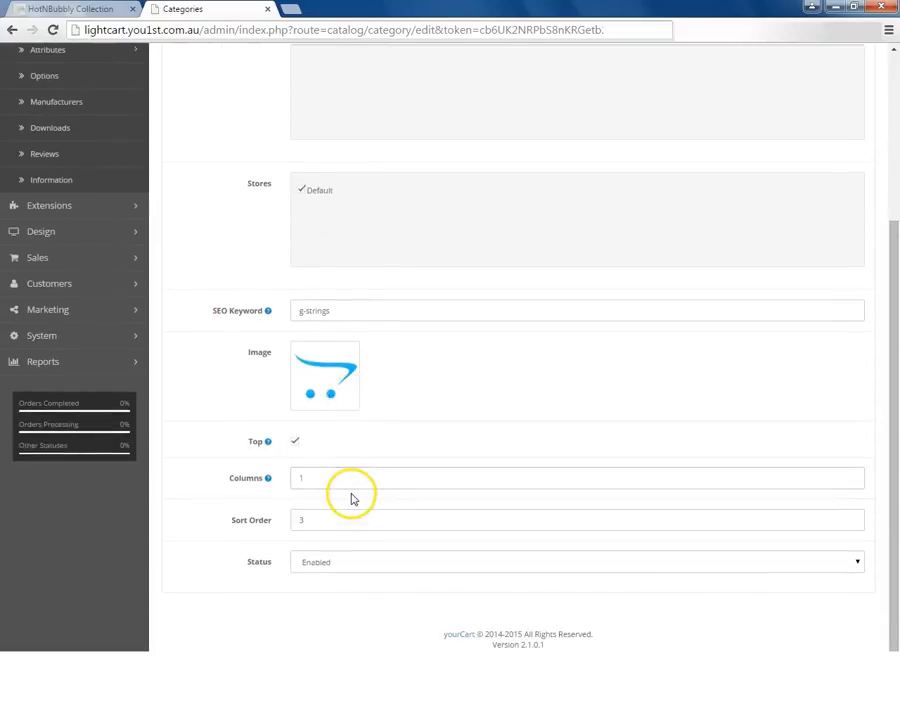
pyautogui.doubleClick(303, 477)
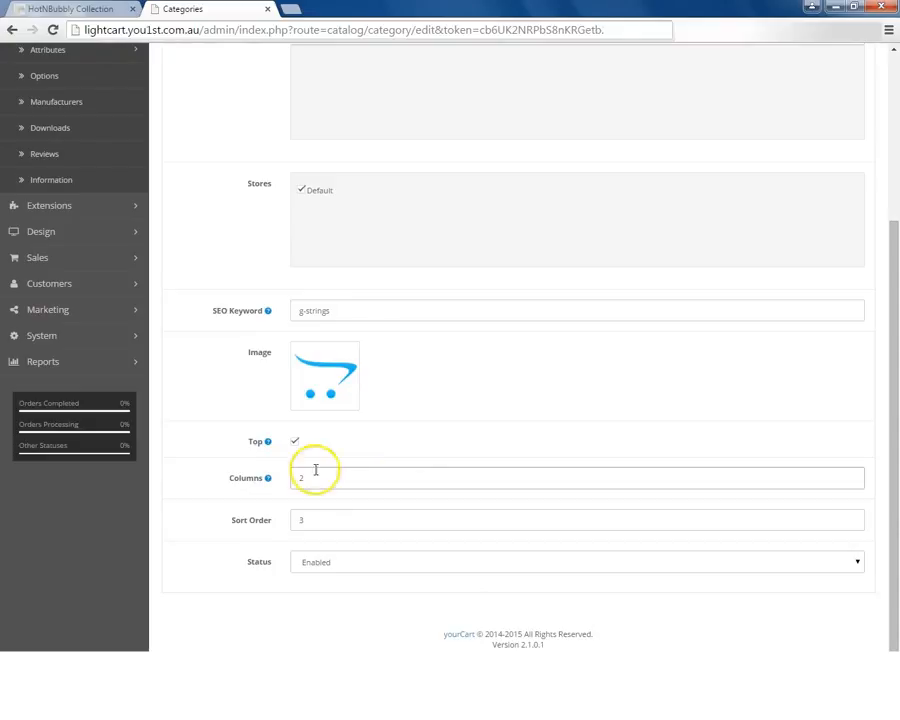
pyautogui.scroll(3, 400, 467)
pyautogui.click(831, 114)
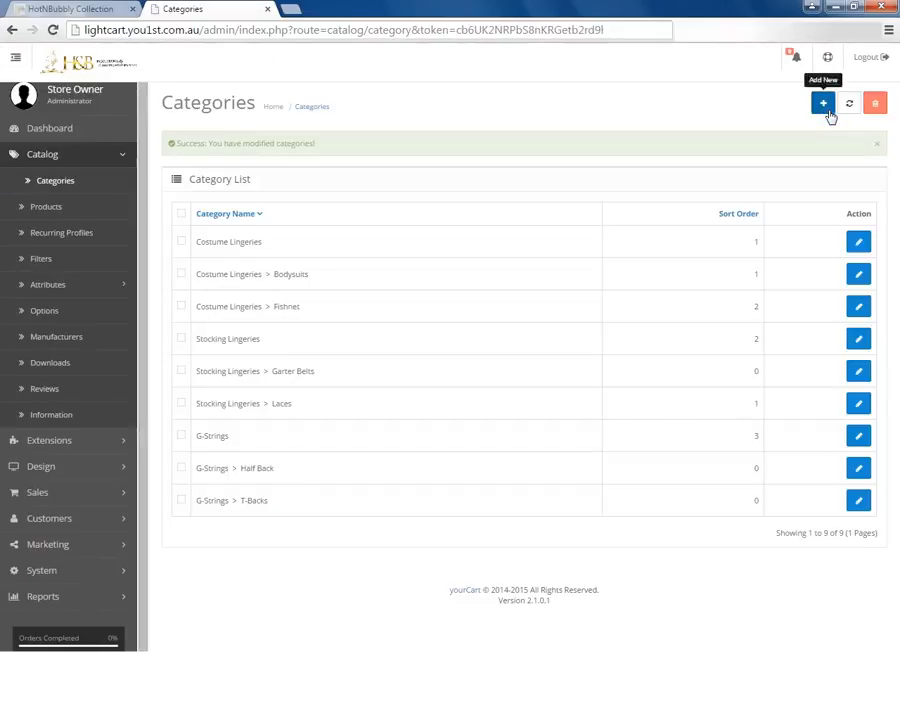
pyautogui.click(376, 411)
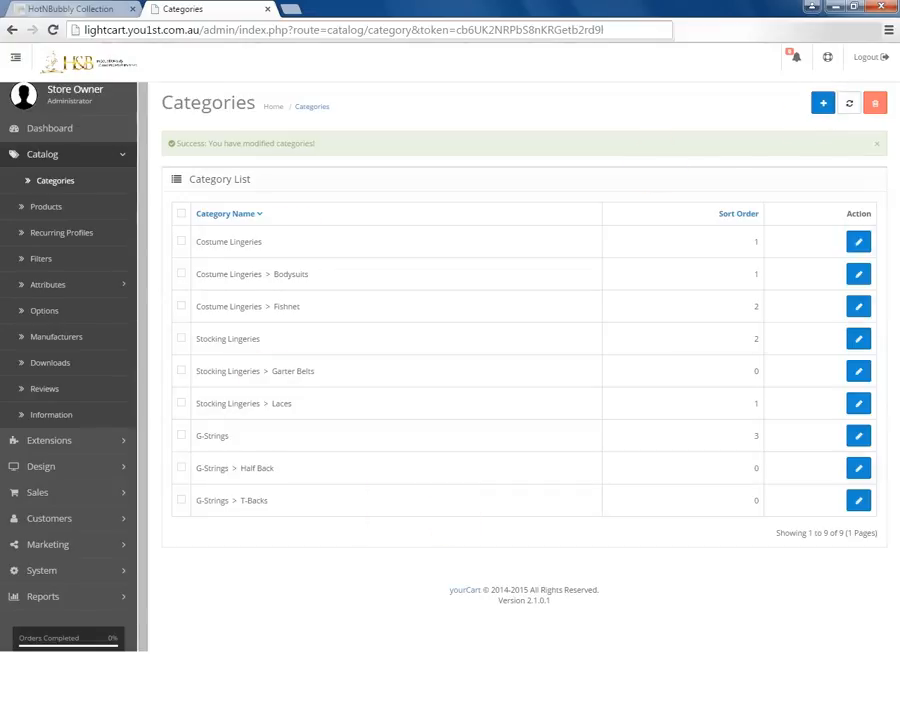
# Reload the storefront and compare the column layout of the G-Strings subcategories with that of Stocking Lingeries.
pyautogui.click(40, 9)
pyautogui.click(285, 131)
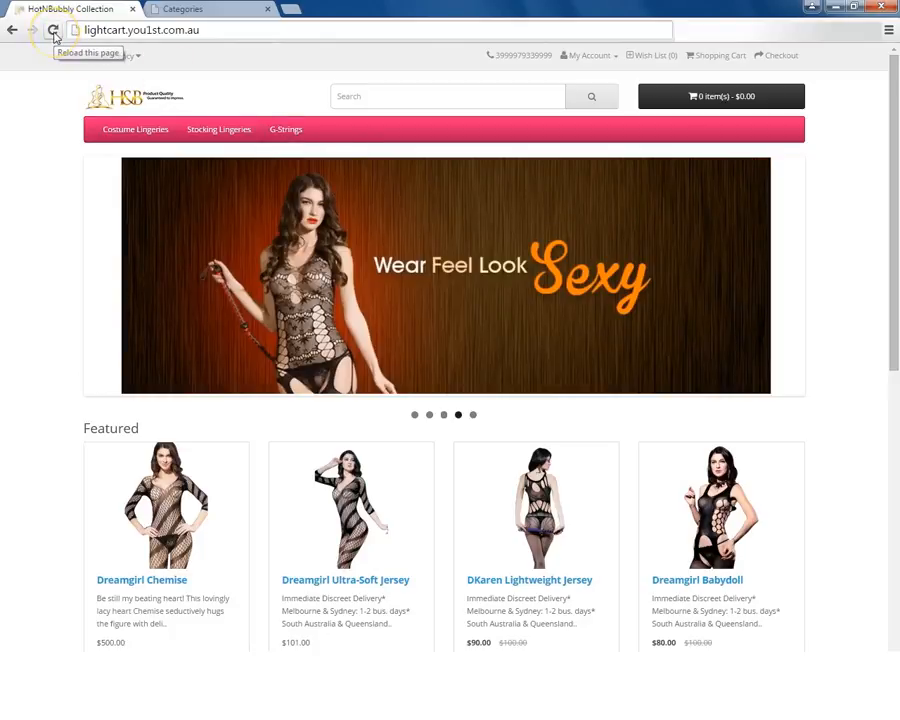
pyautogui.moveTo(288, 131)
pyautogui.click(308, 162)
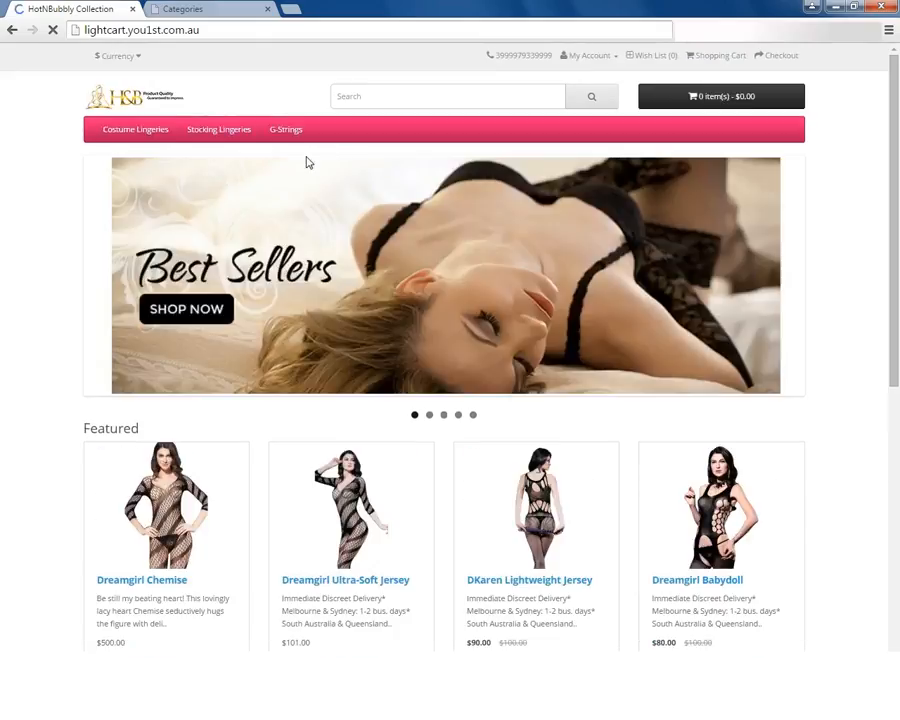
pyautogui.click(285, 129)
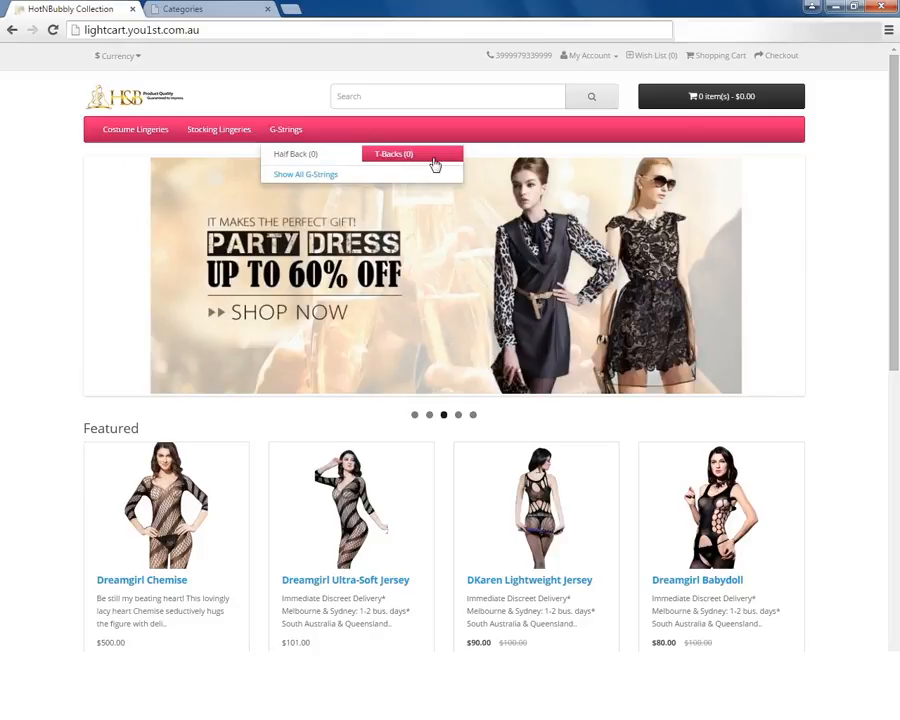
pyautogui.click(224, 131)
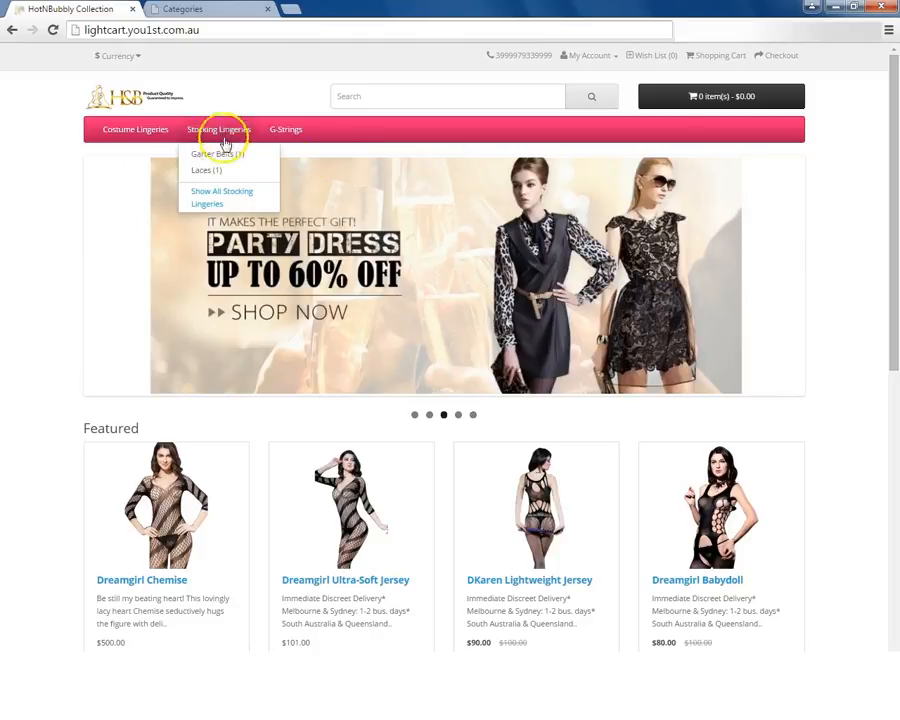
pyautogui.click(286, 132)
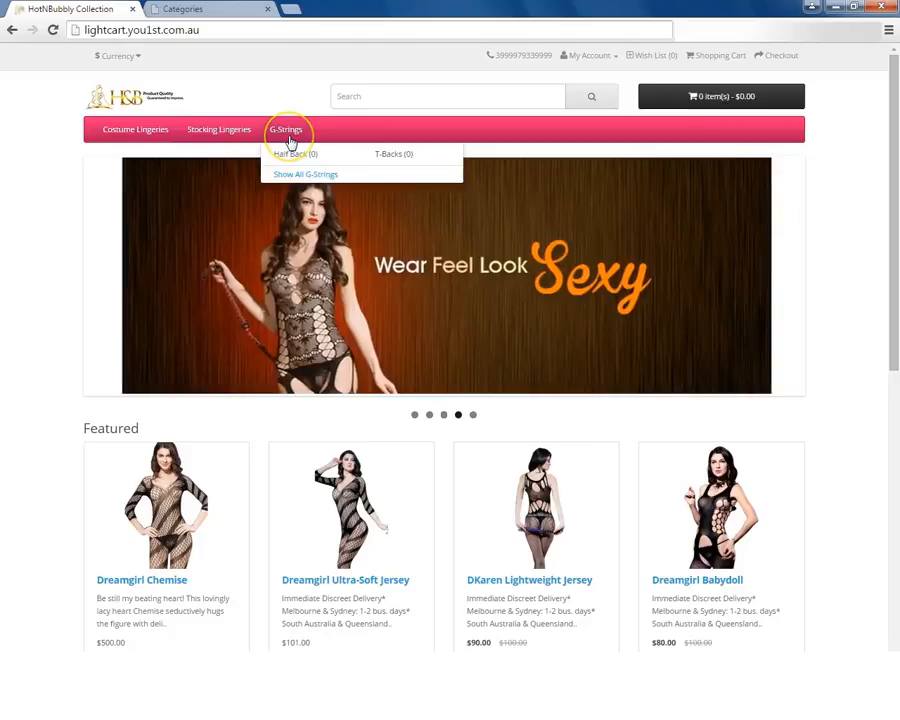